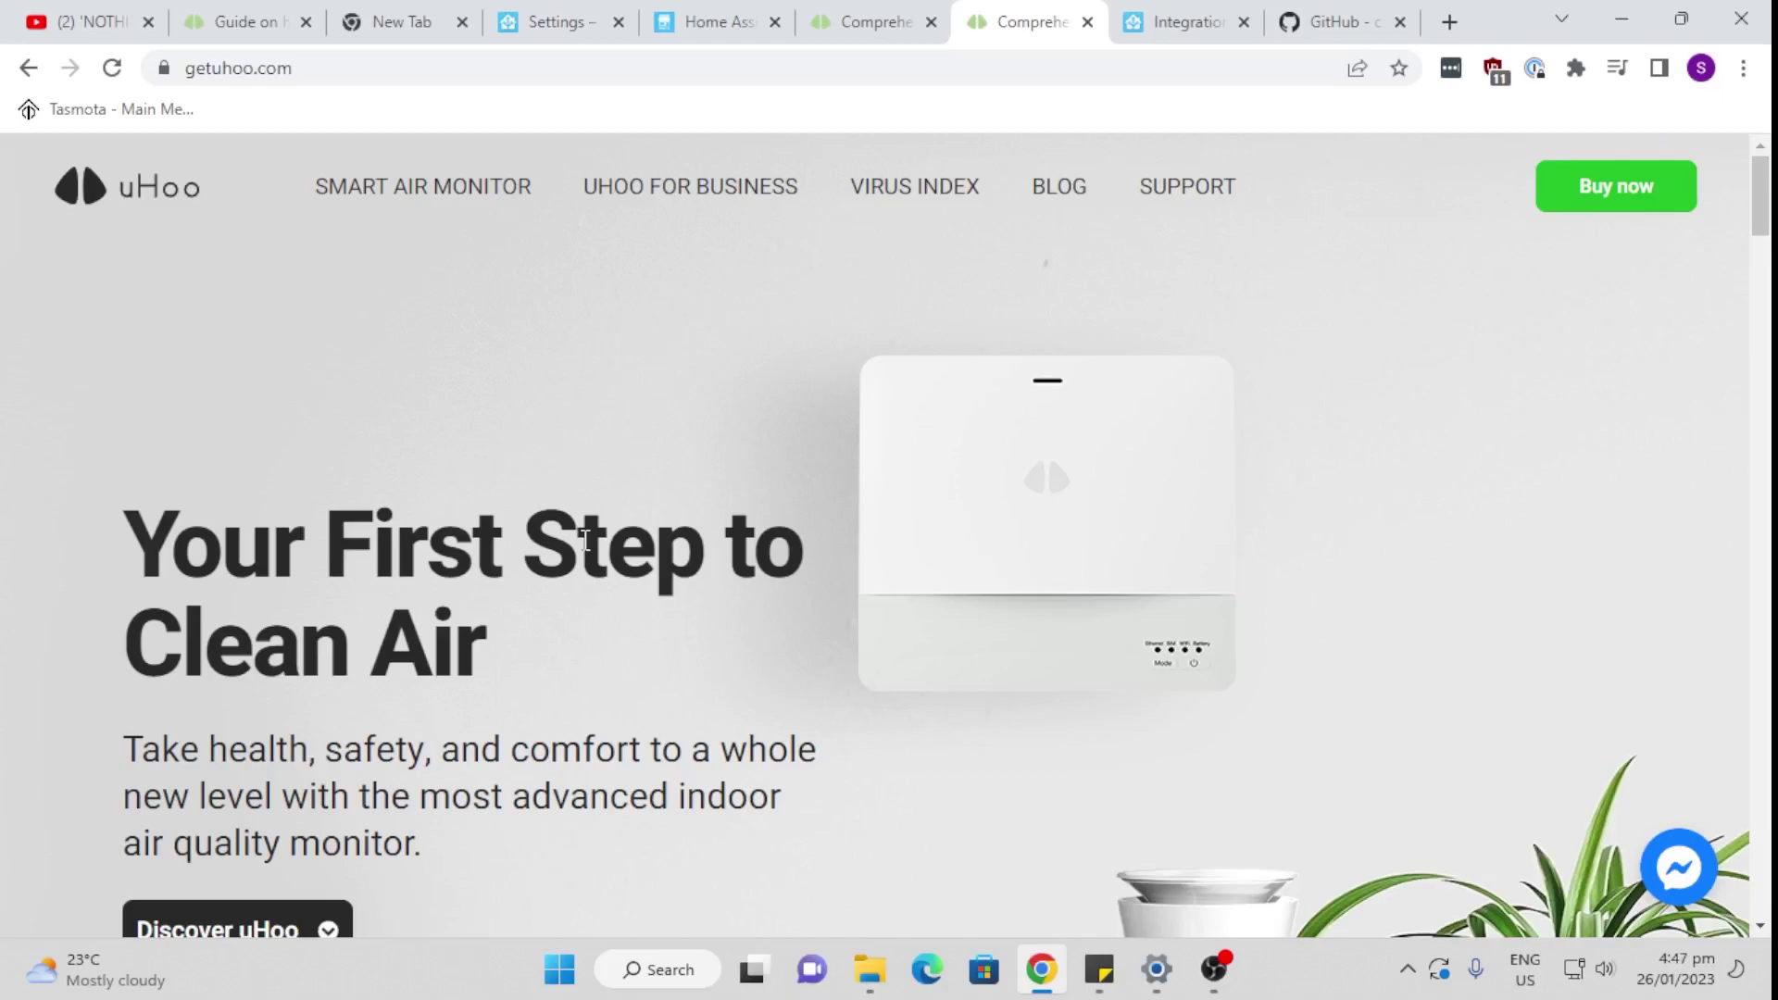
Step: Scroll down the uHoo homepage before moving to the 'Integration uHoo airsensor' community thread
scroll(584, 540, down, 3)
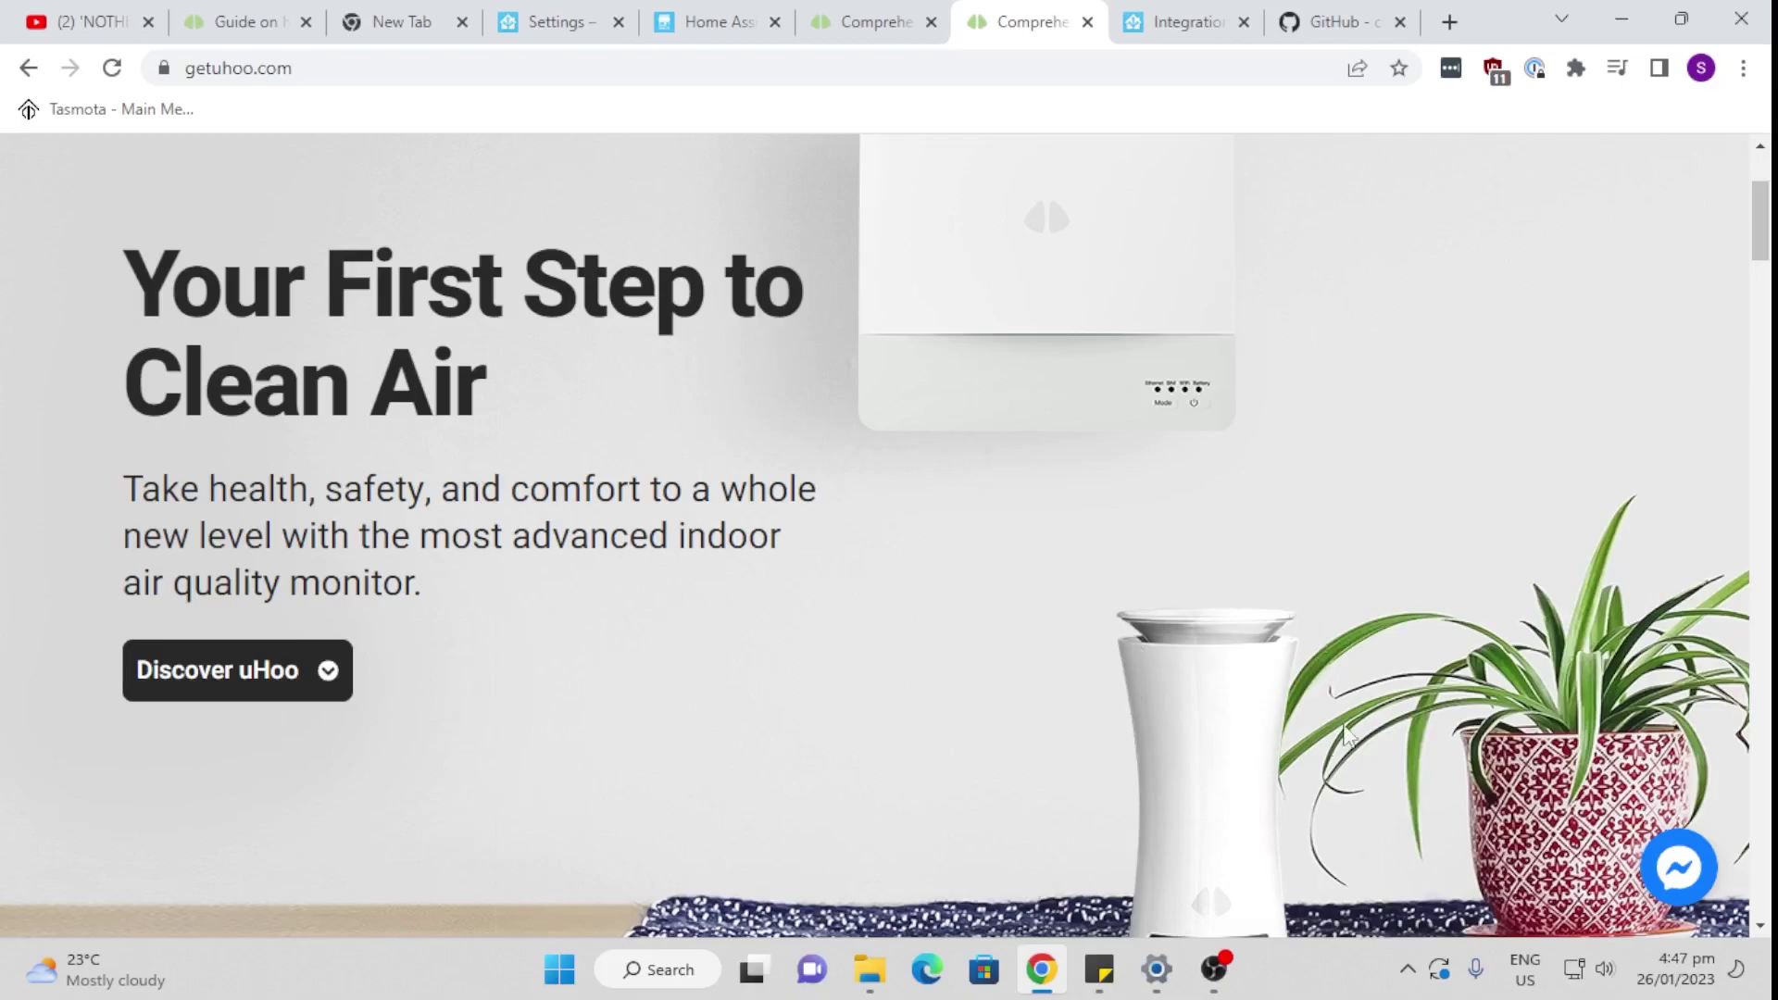
scroll(1347, 723, down, 3)
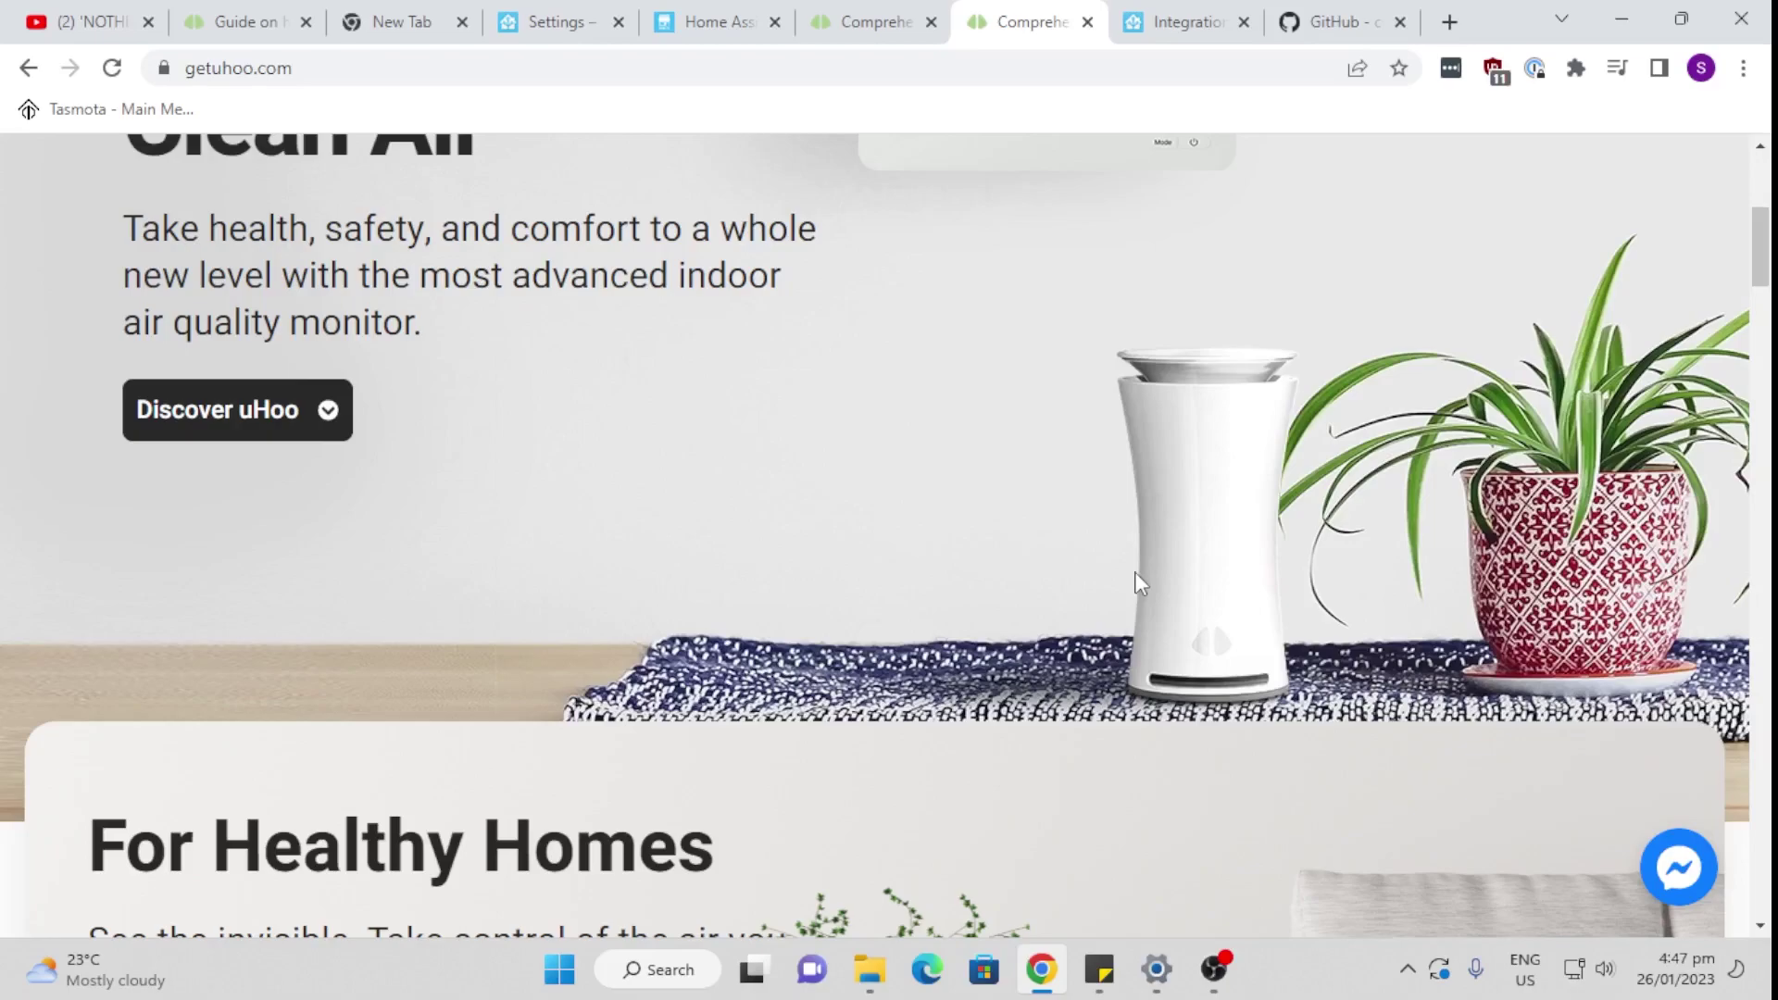
scroll(1139, 584, down, 15)
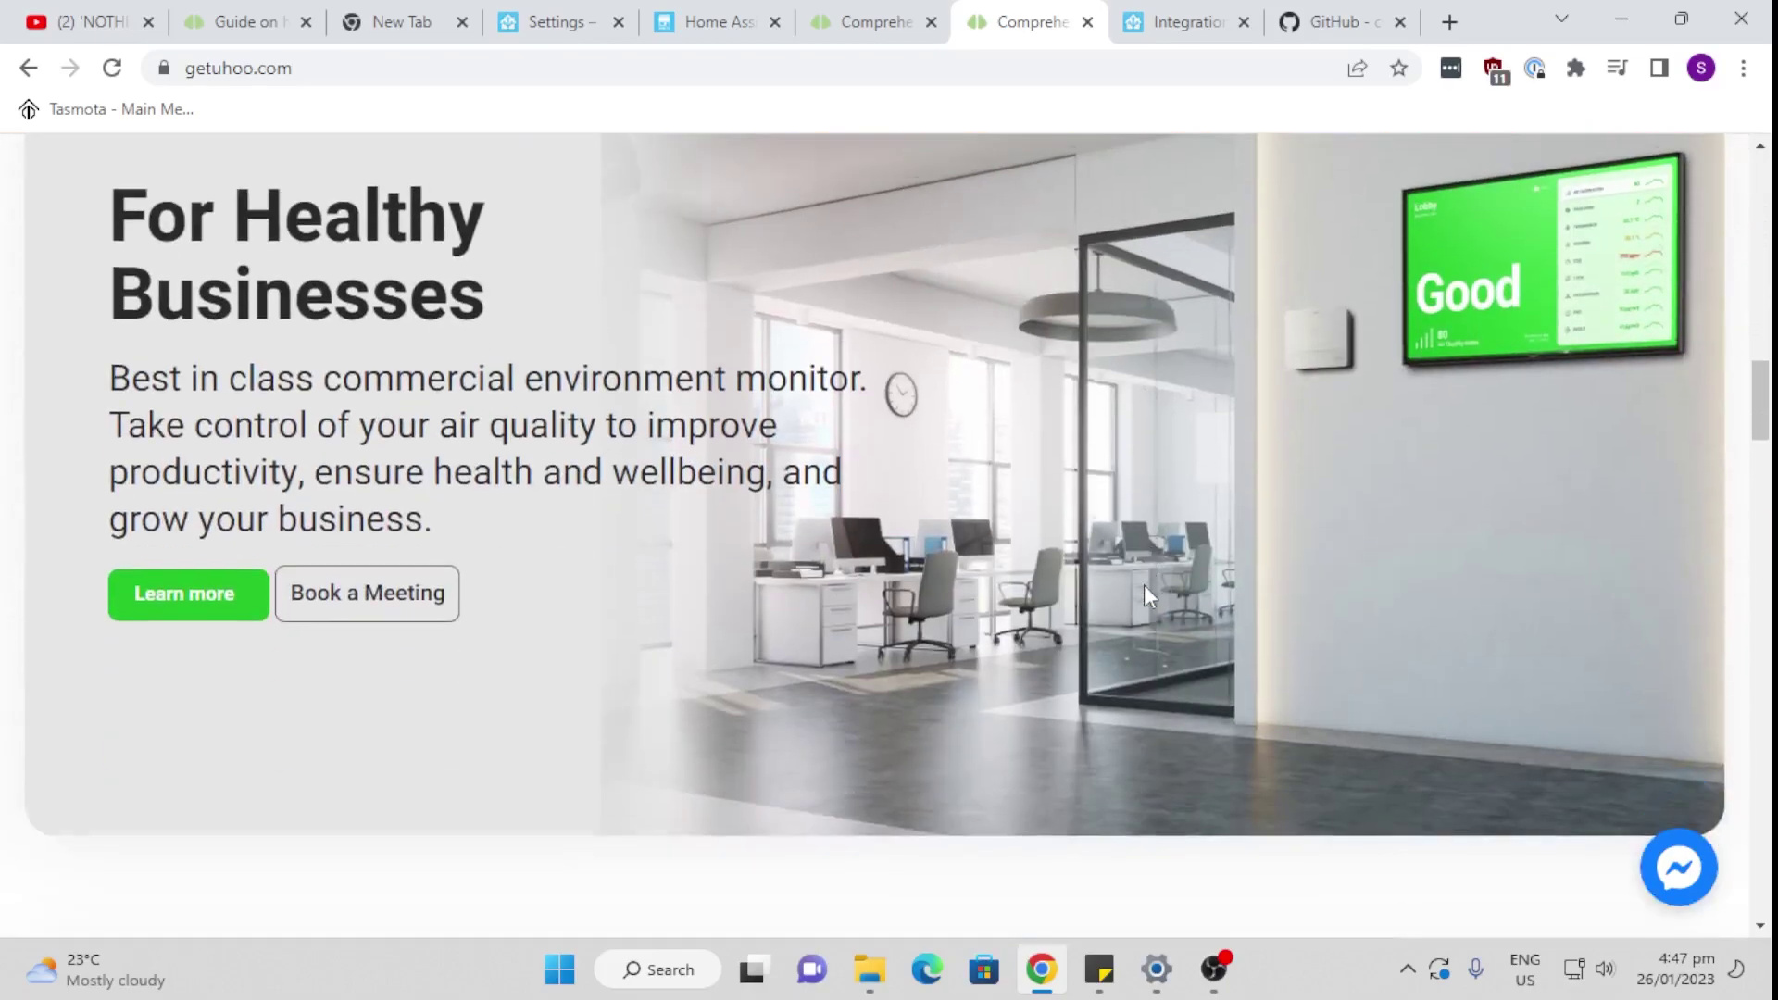
scroll(1143, 586, down, 15)
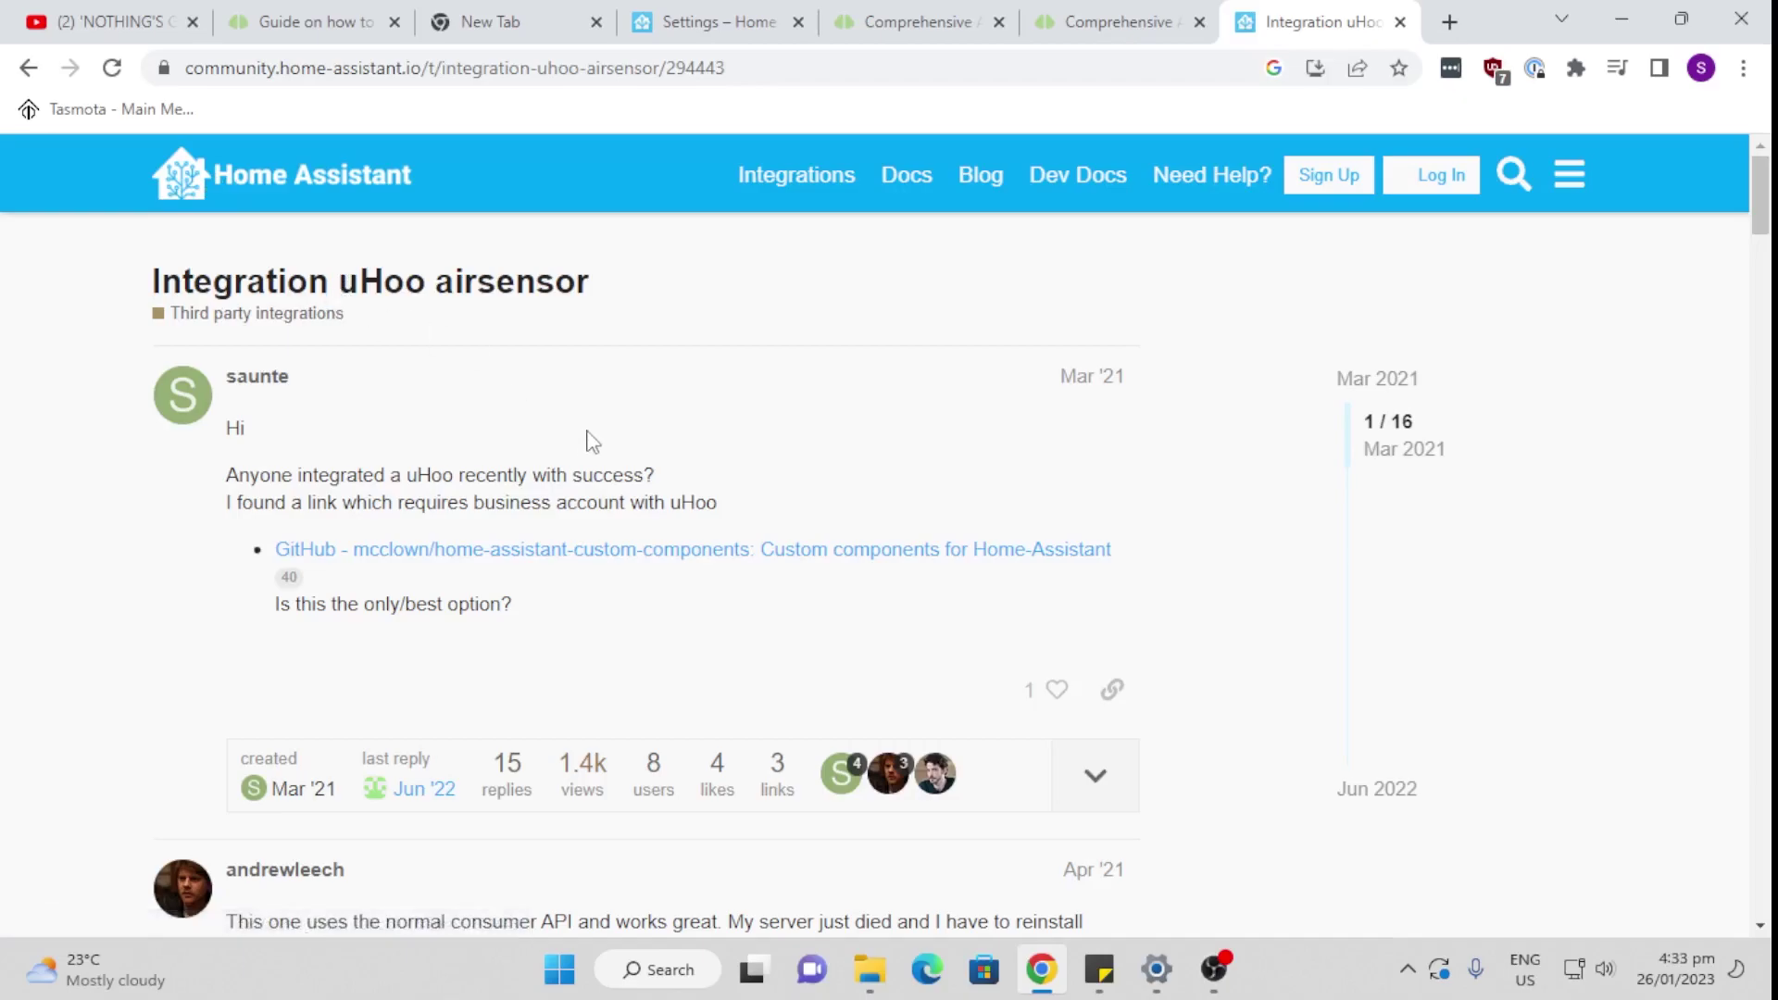
Step: Scroll the forum thread down to the reply with the csacca/uhoo-homeassistant GitHub card
scroll(593, 442, down, 1)
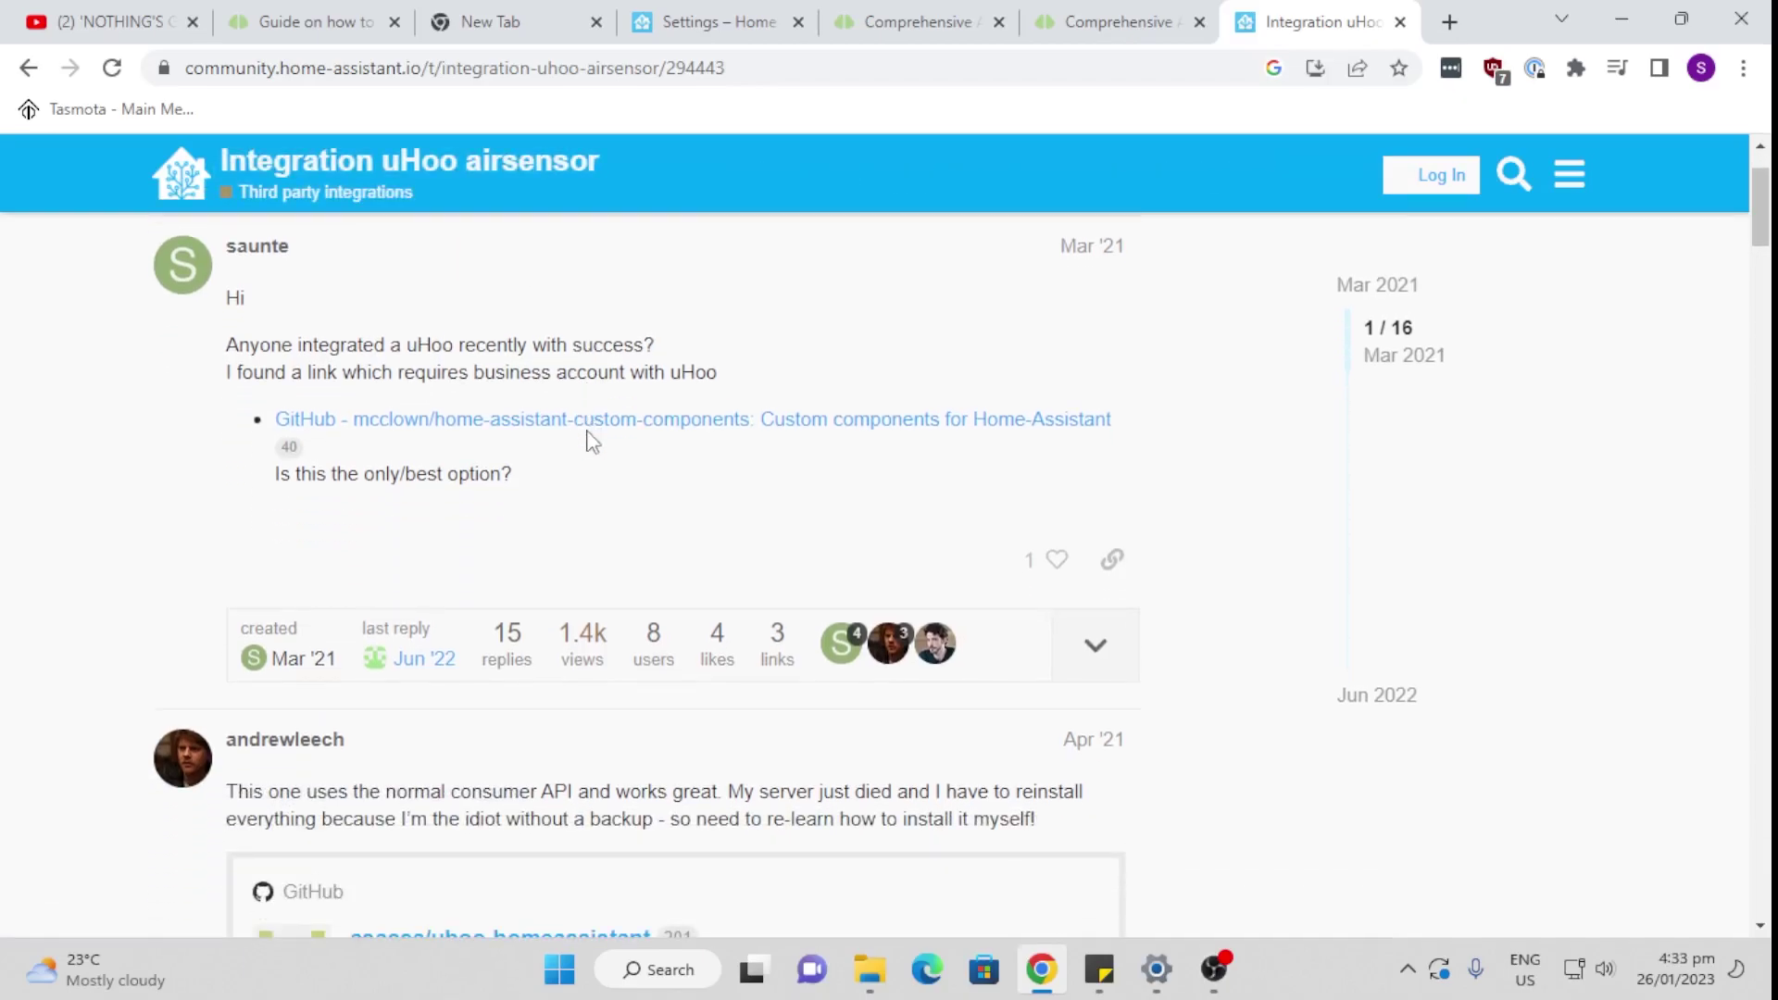
scroll(593, 442, down, 1)
scroll(675, 635, down, 1)
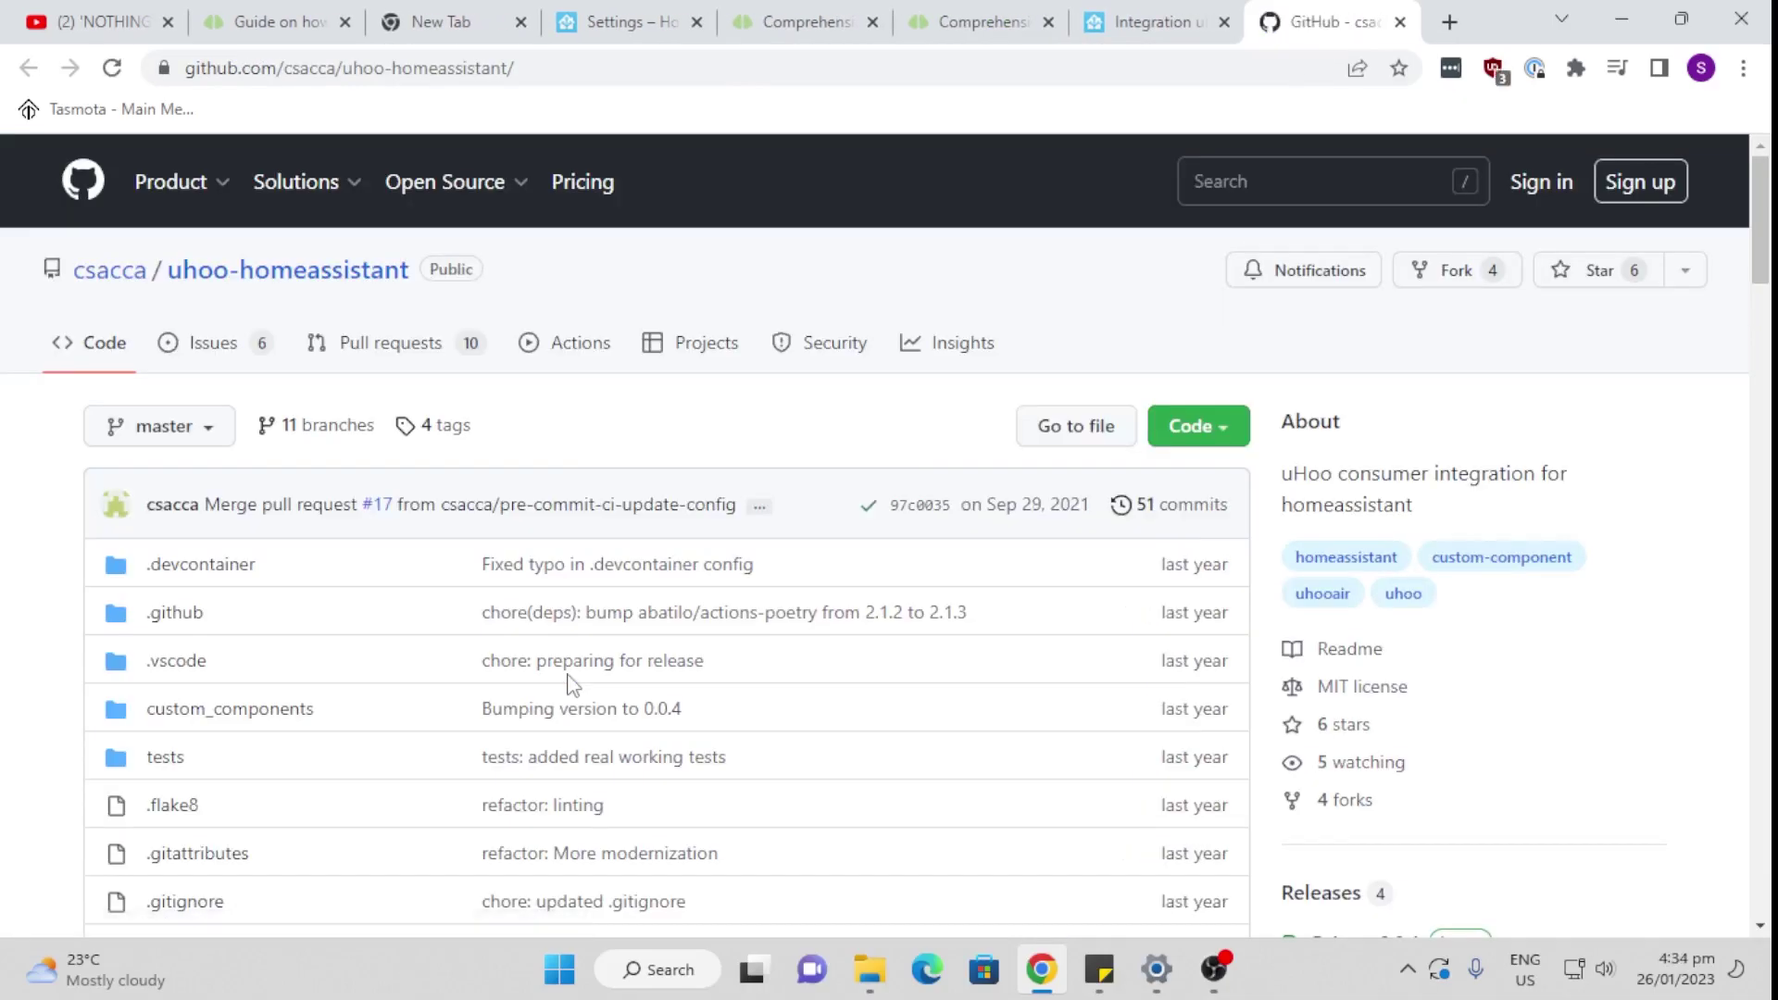
scroll(570, 683, down, 5)
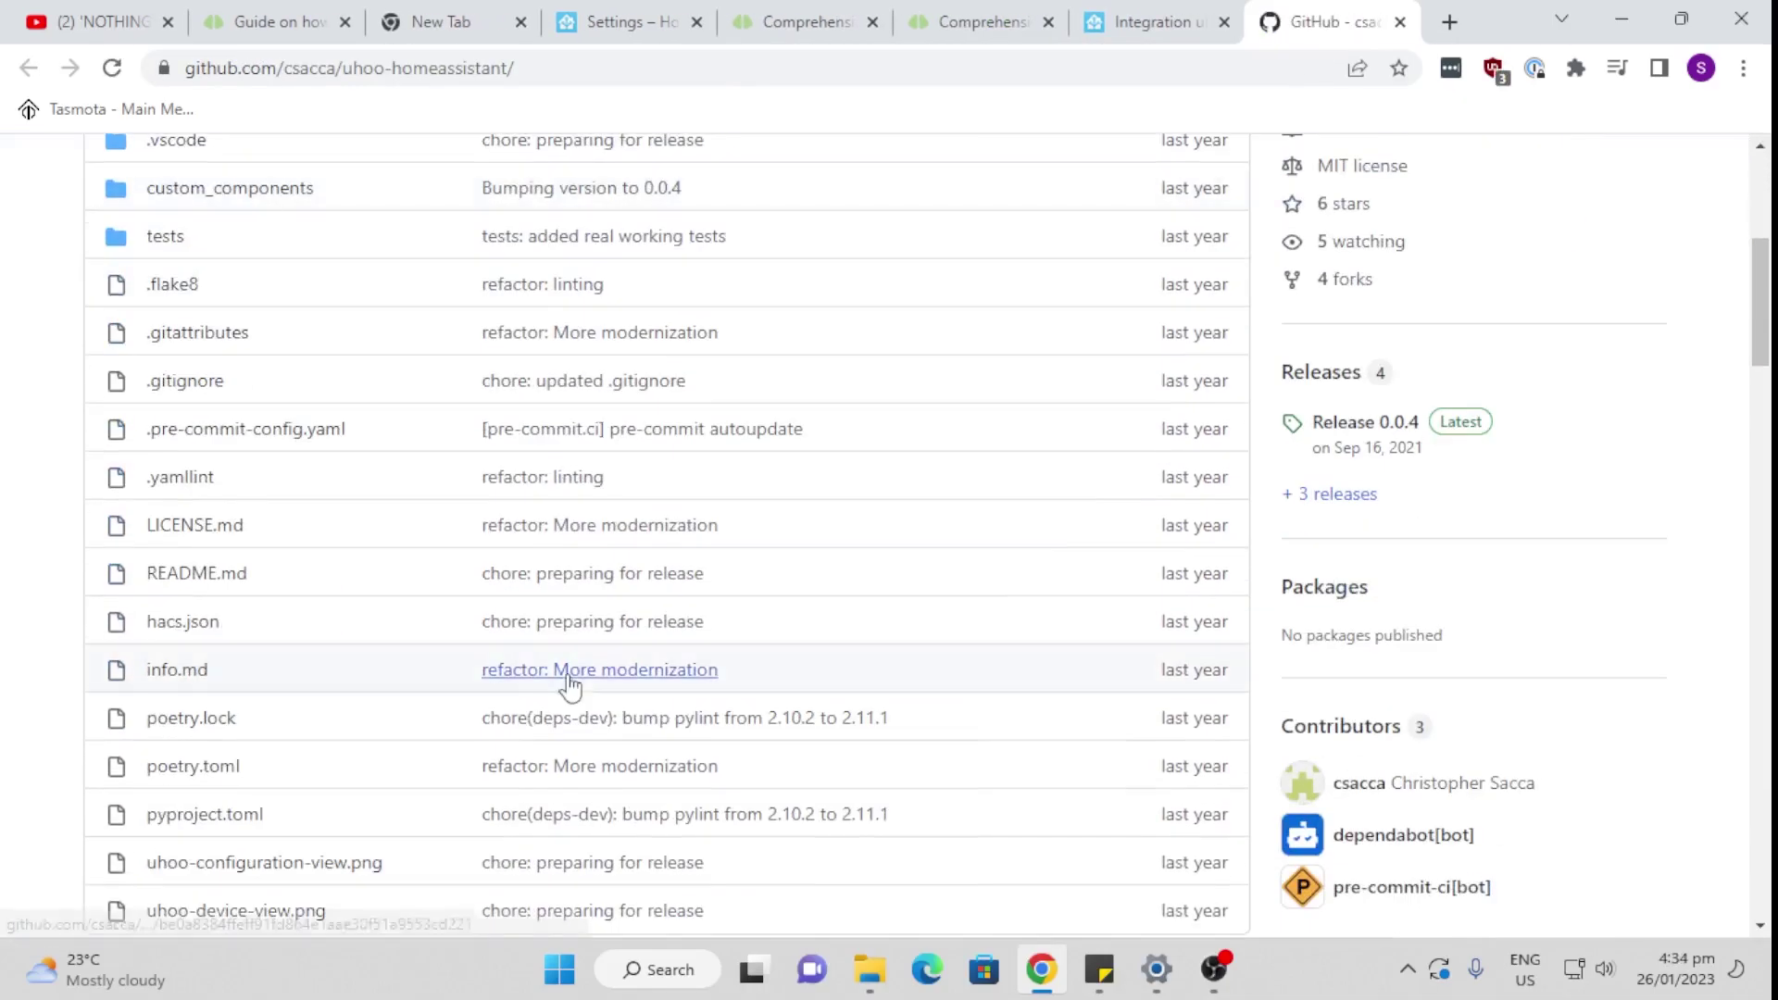
scroll(569, 683, down, 3)
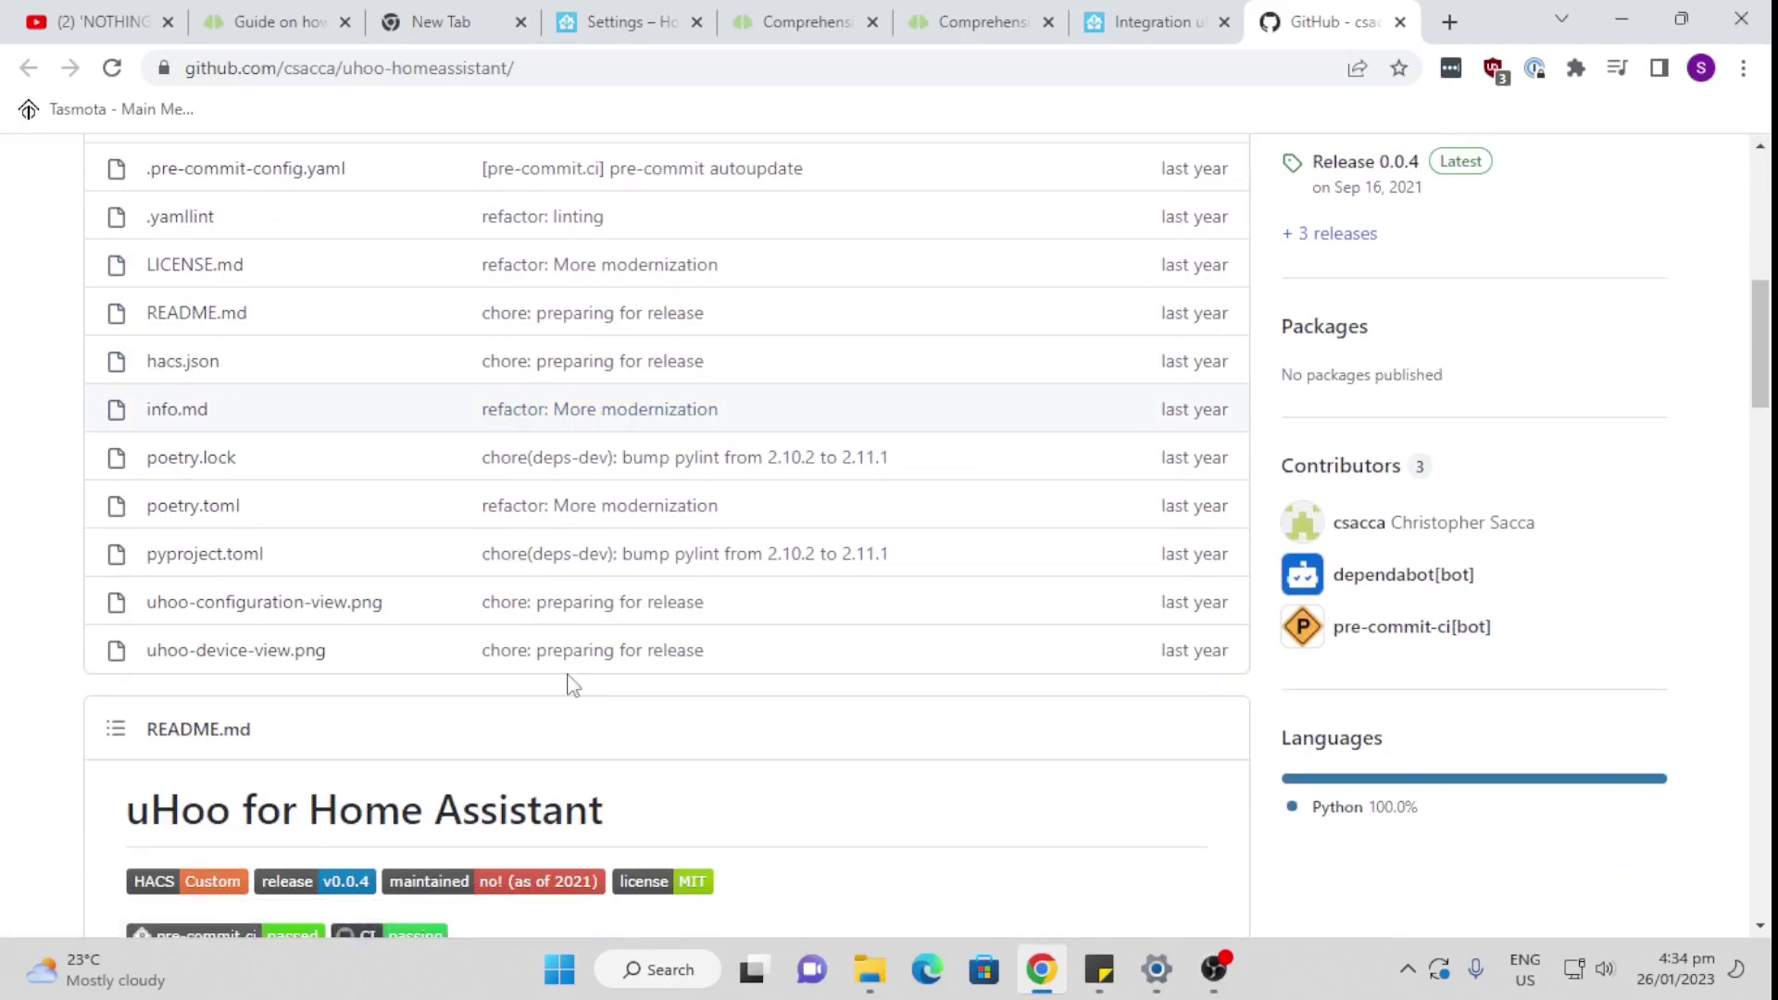
scroll(572, 685, down, 3)
scroll(573, 685, down, 8)
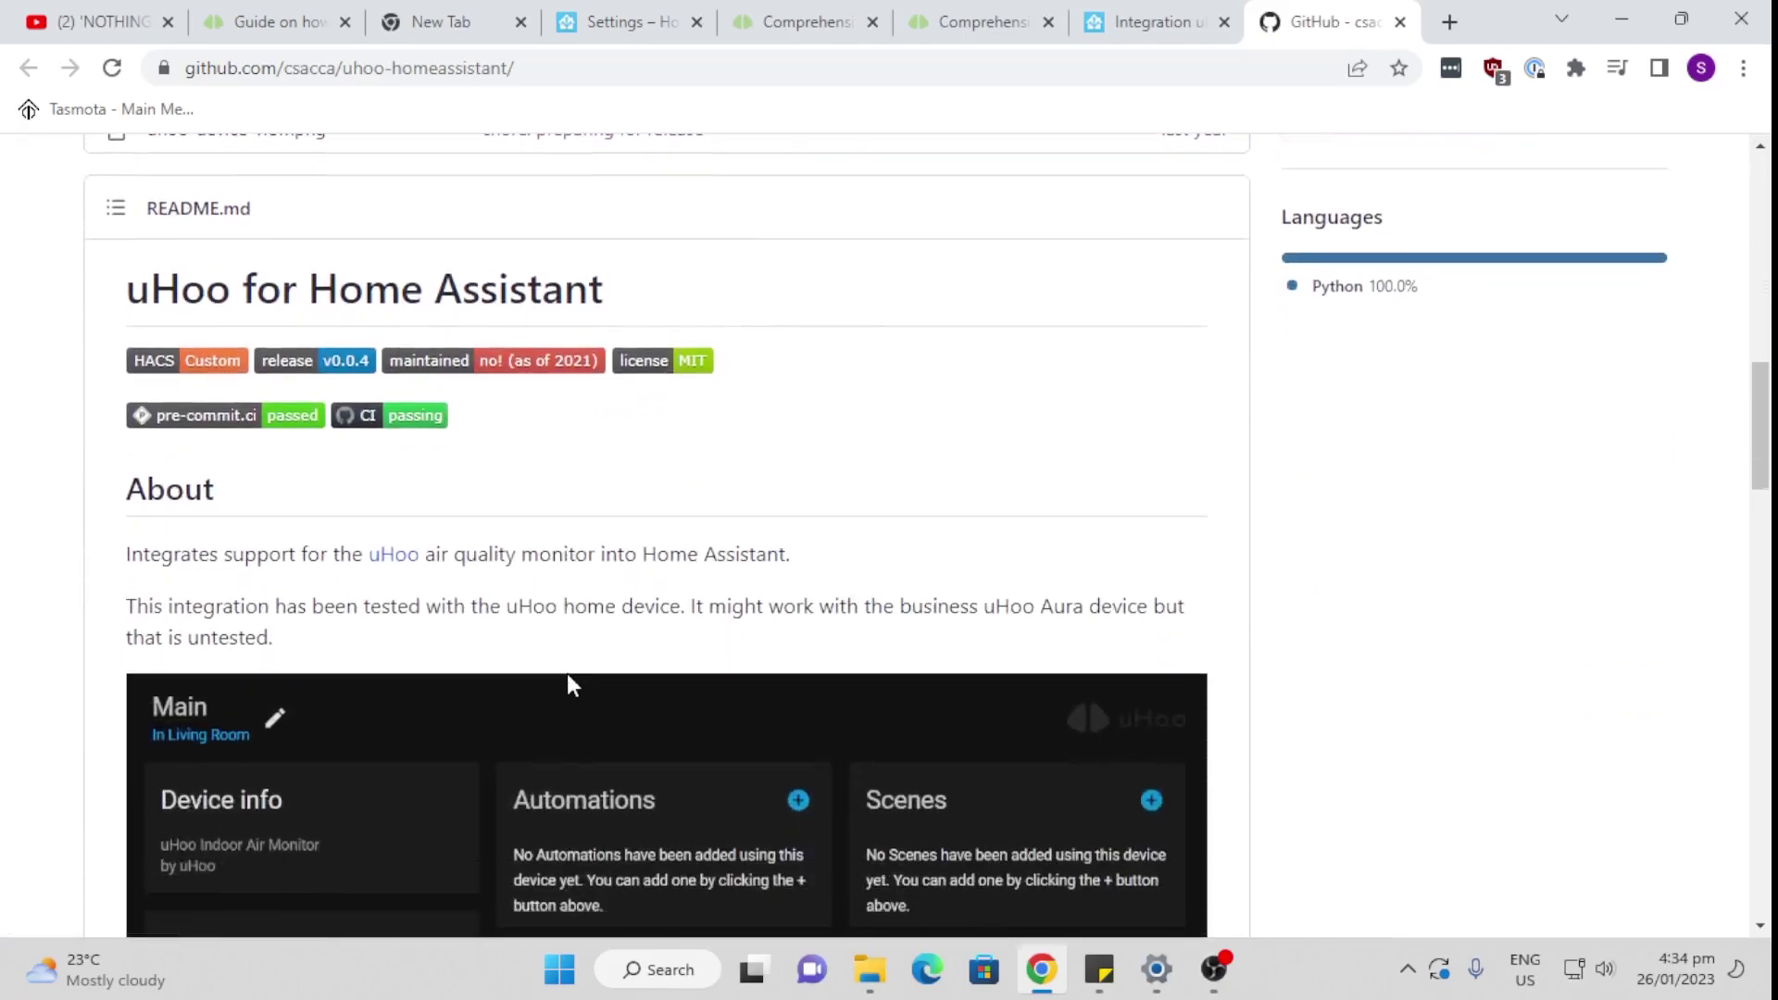
scroll(571, 687, down, 10)
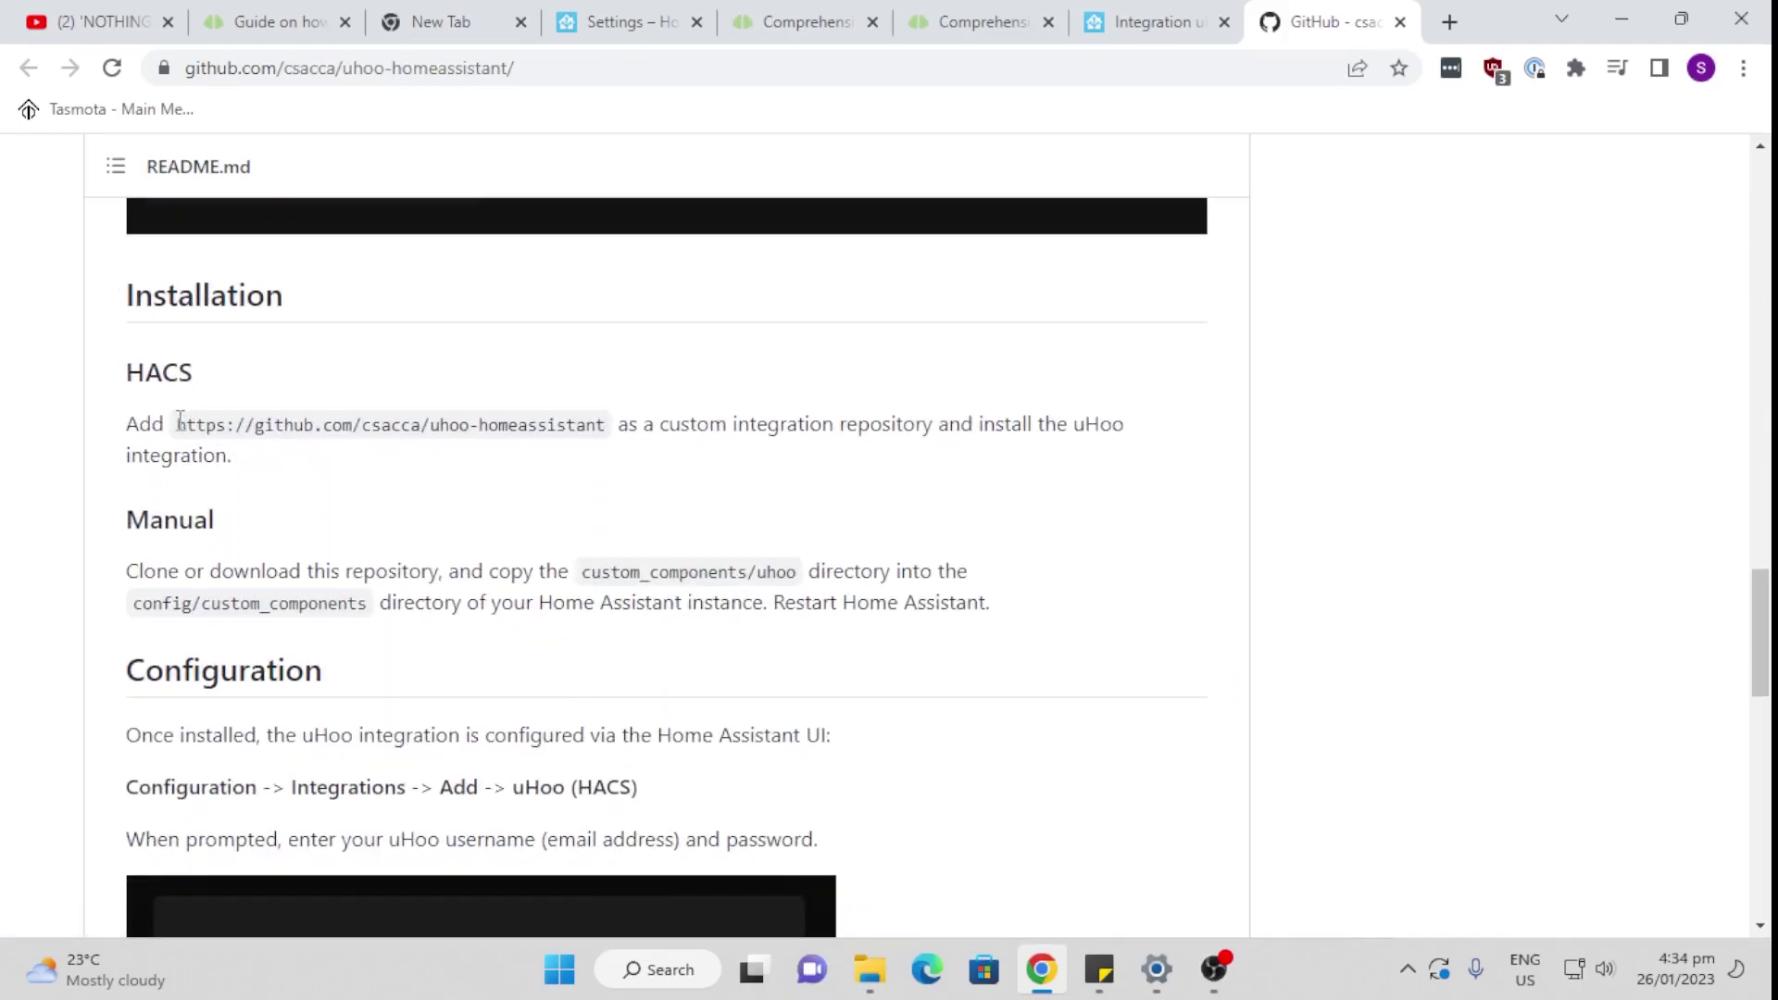
drag(179, 420, 607, 421)
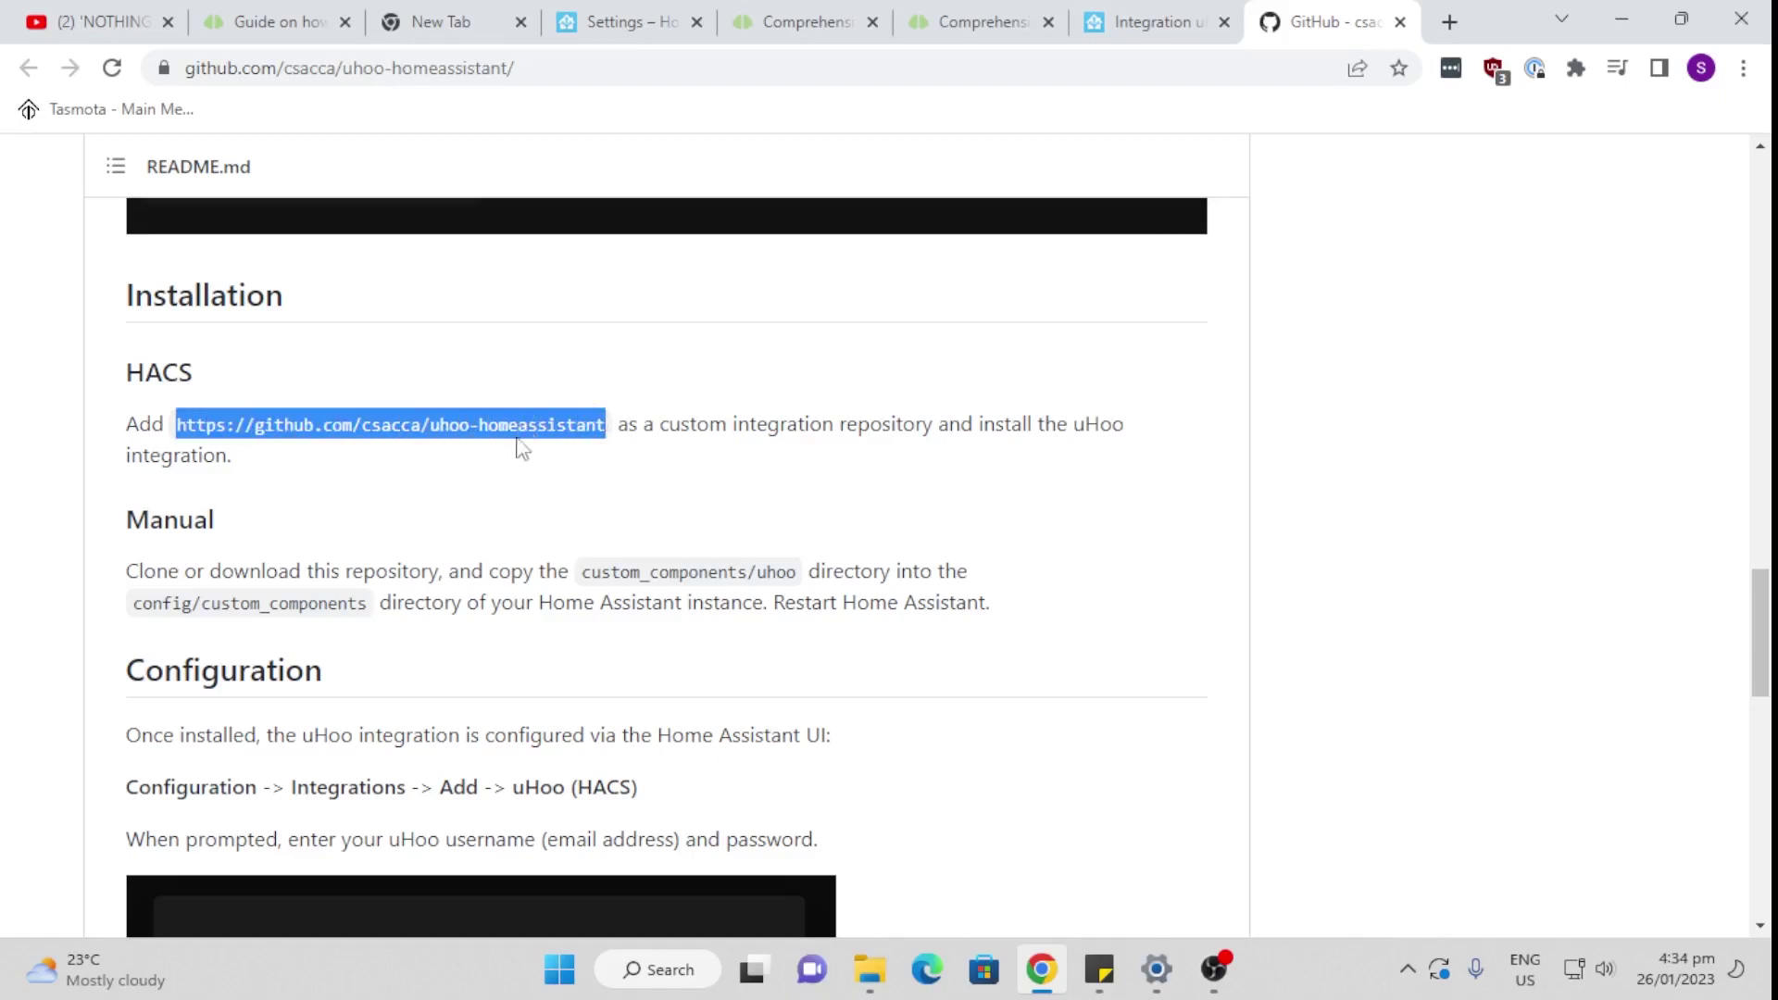
right_click(490, 421)
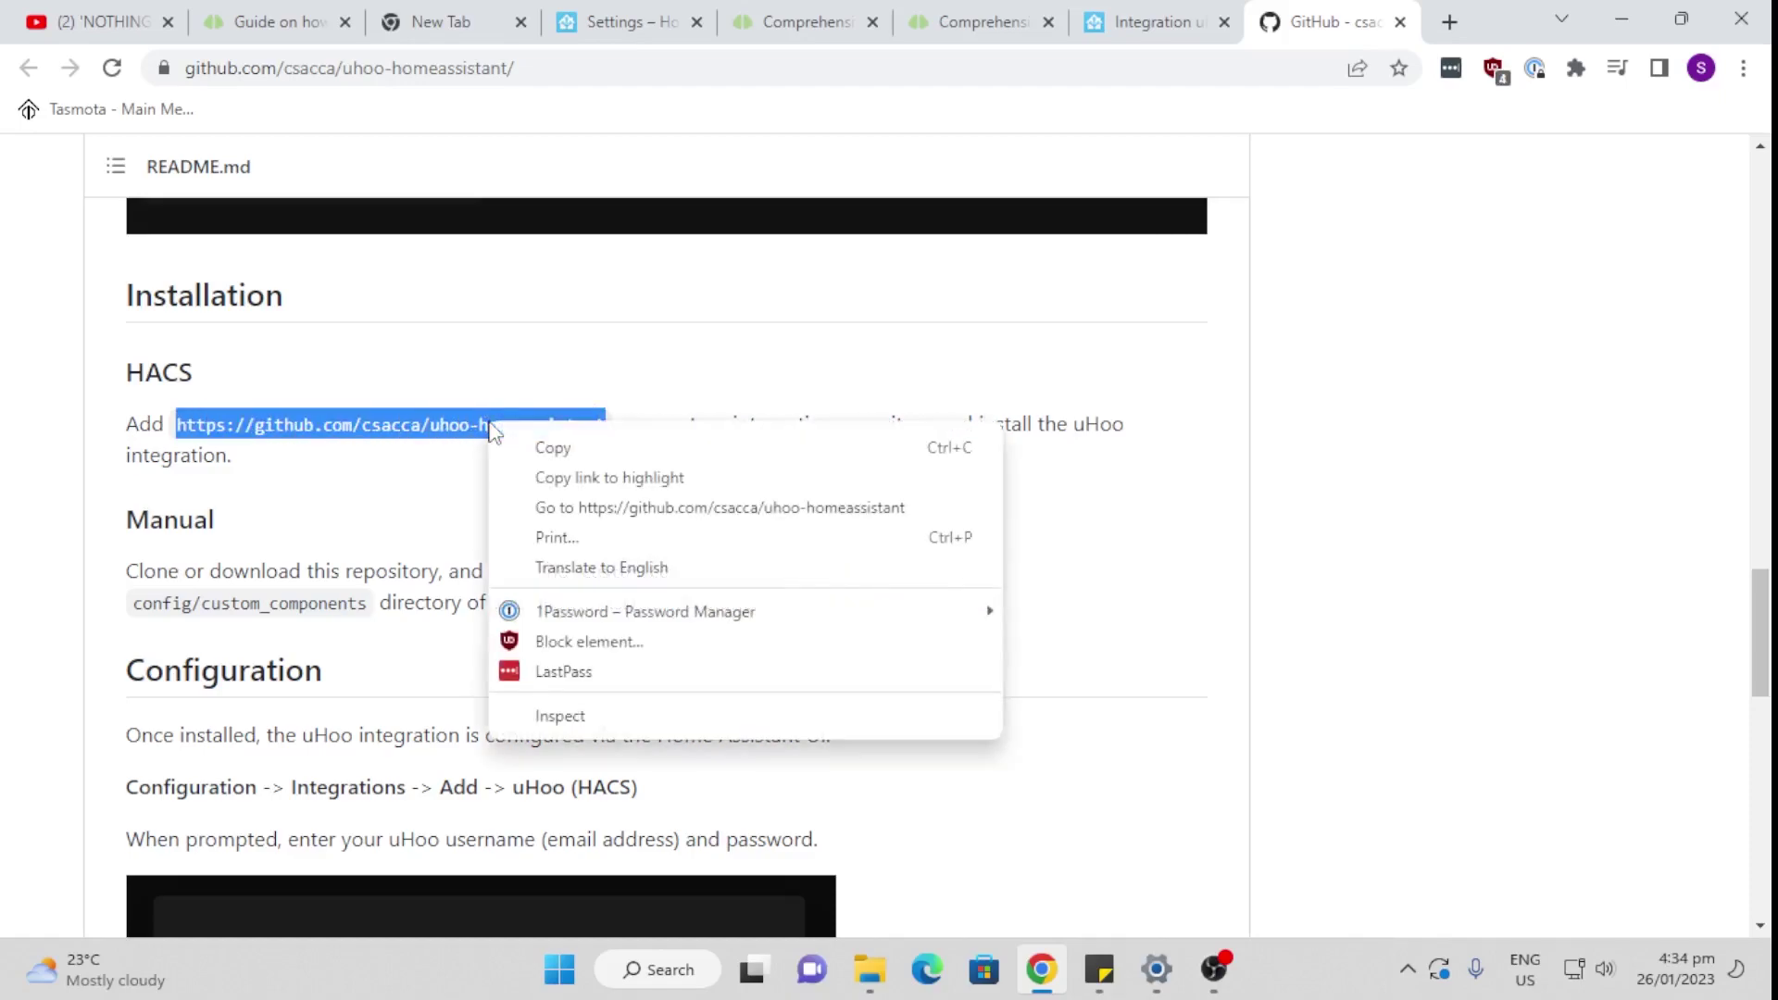
click(553, 448)
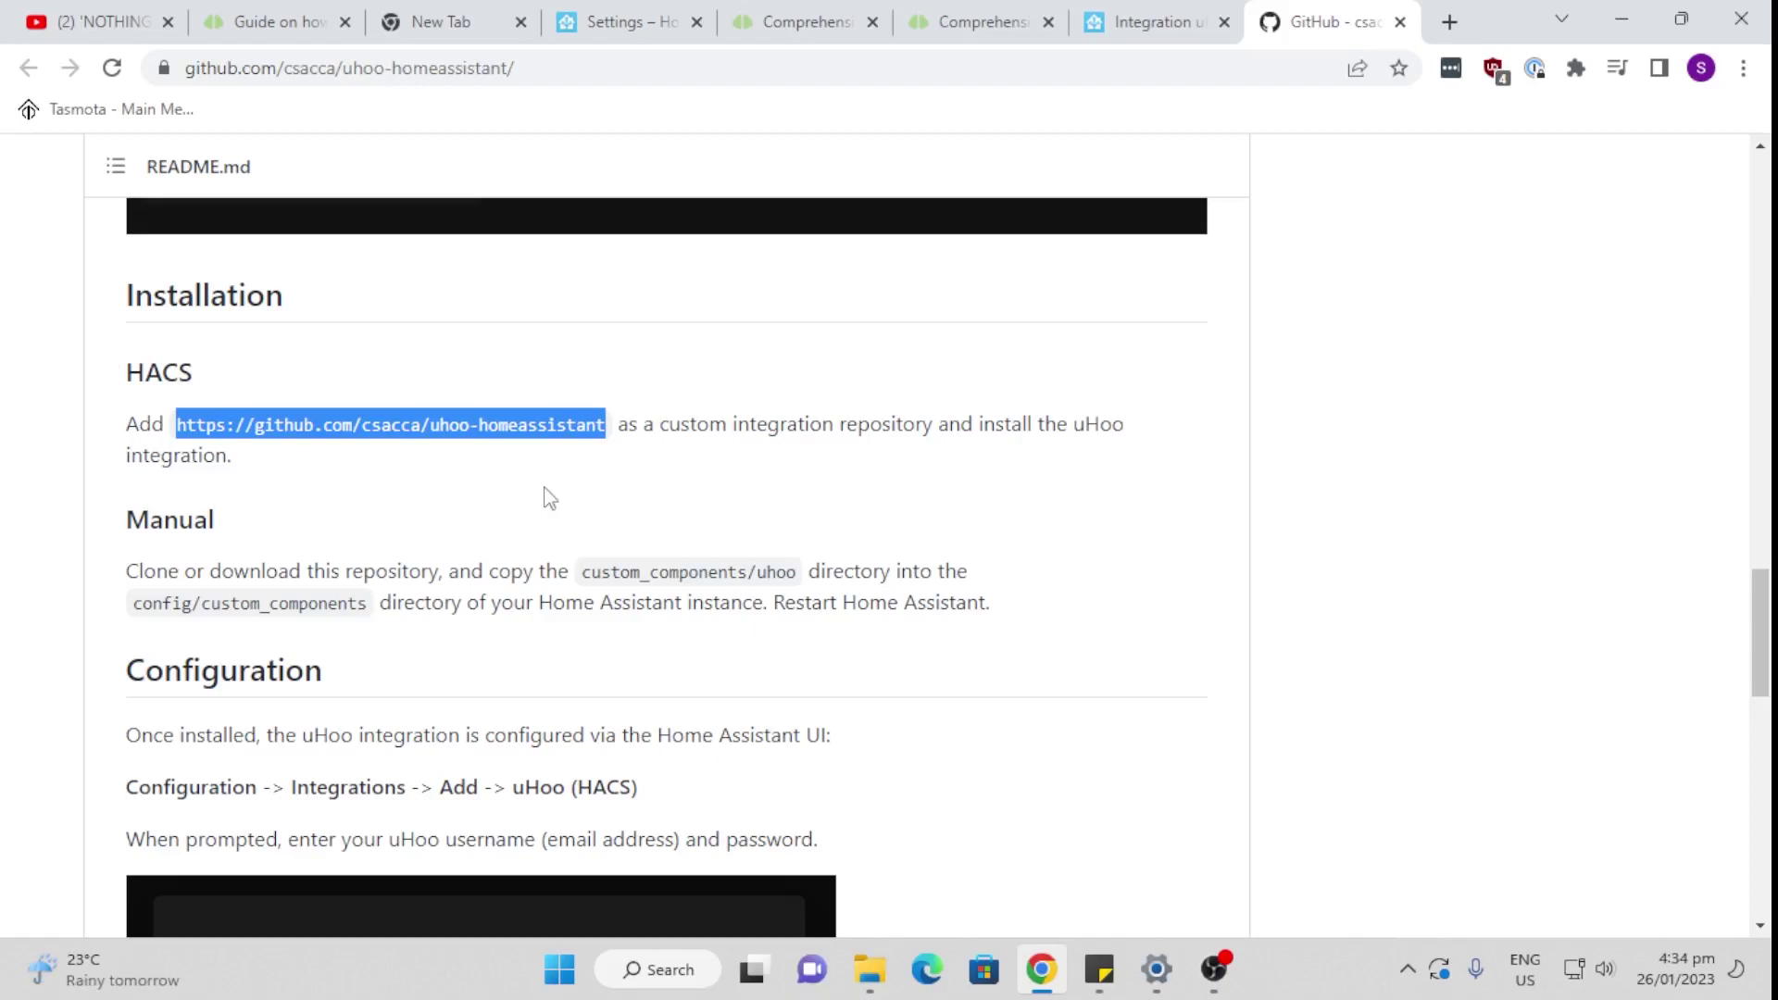
Step: In HACS Custom repositories, paste the copied uHoo repository URL
click(1213, 969)
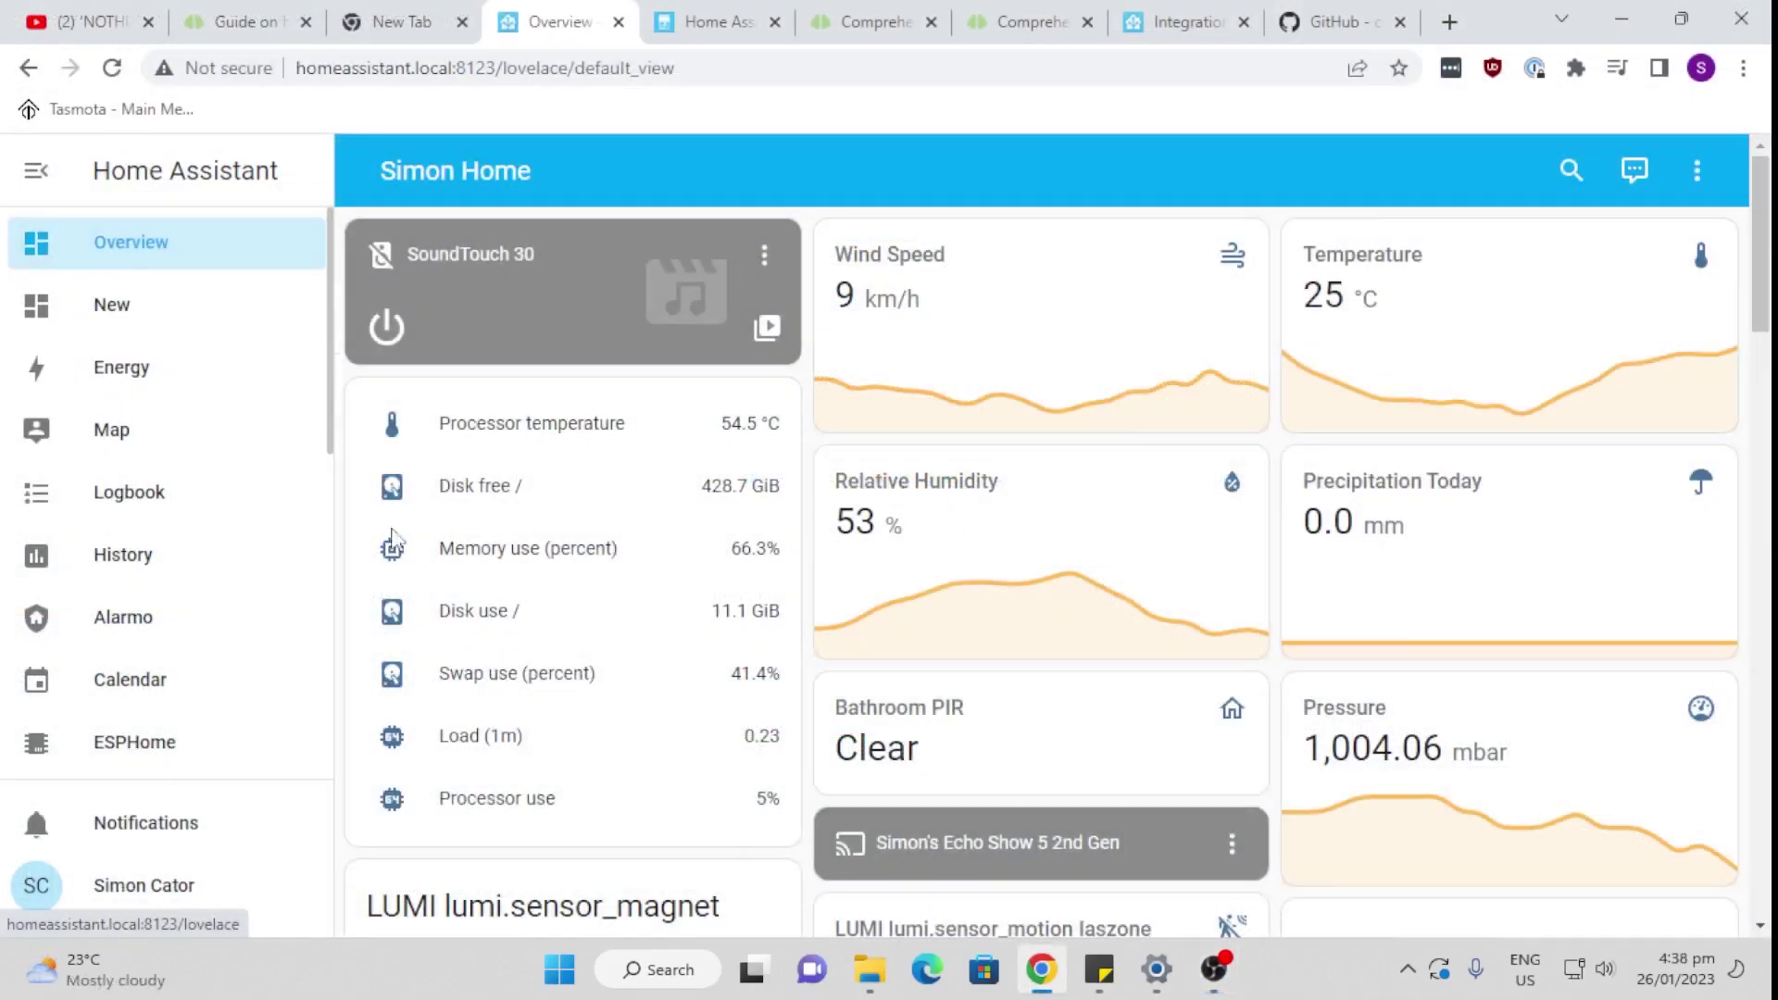
scroll(140, 628, down, 3)
scroll(140, 630, down, 2)
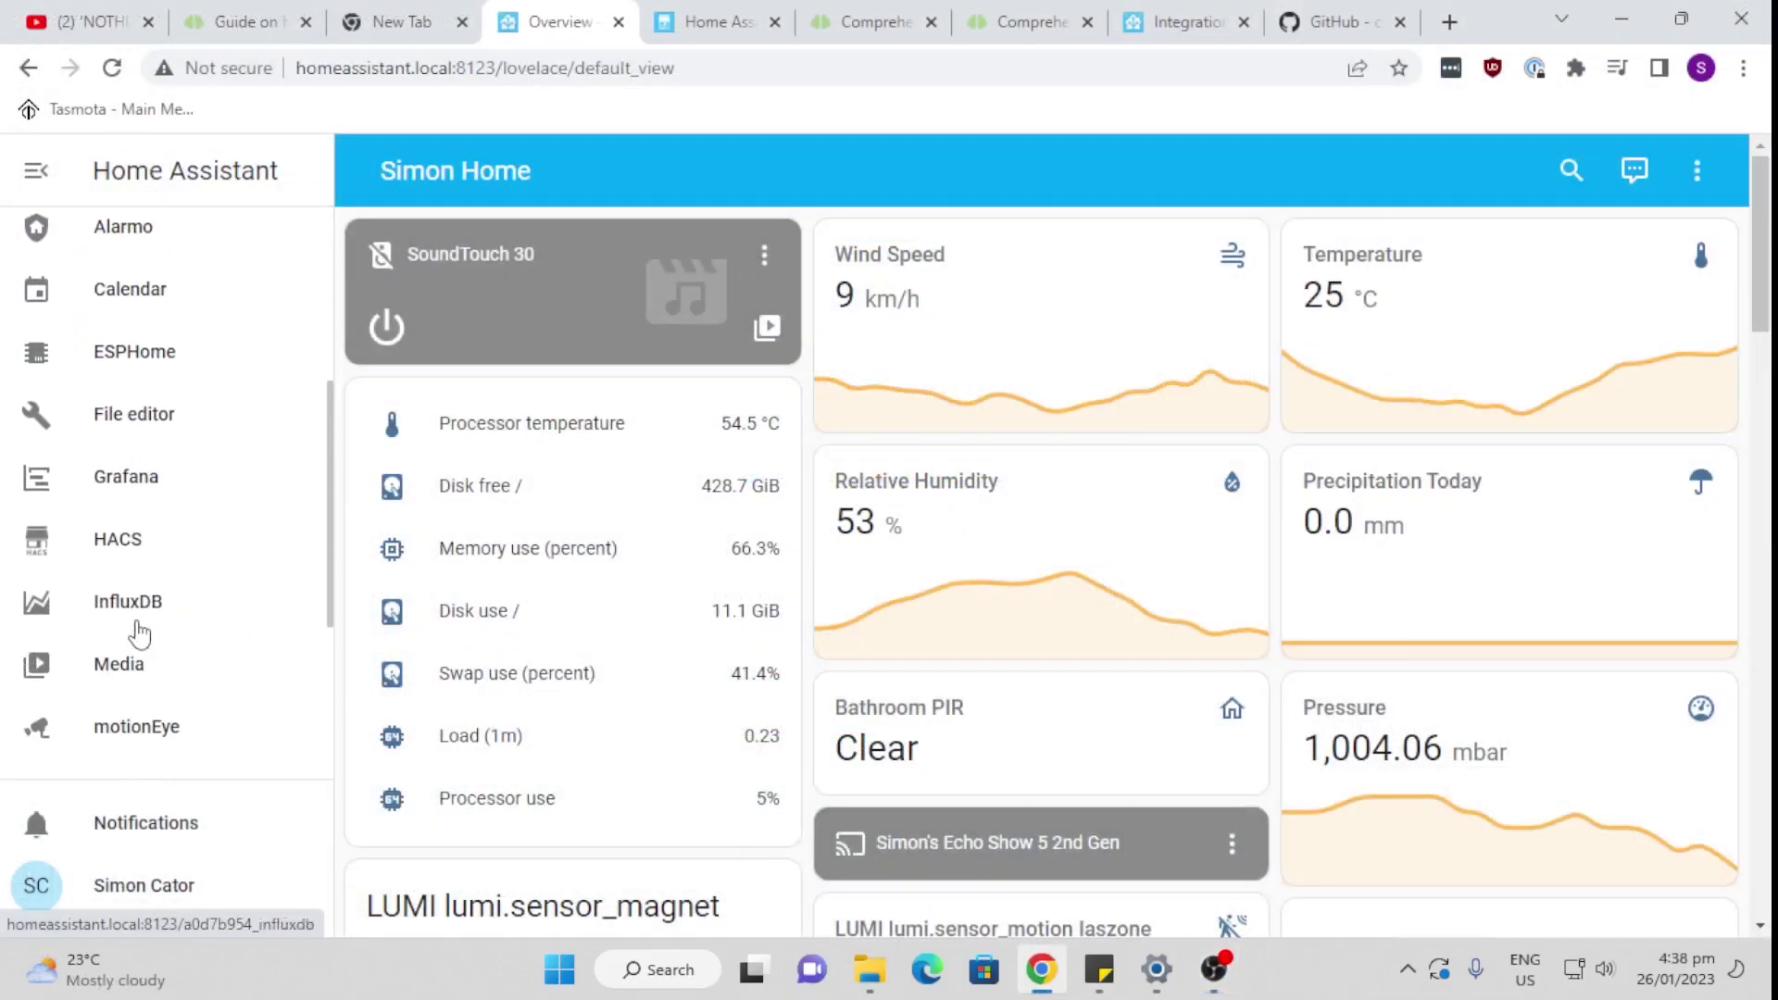
click(139, 540)
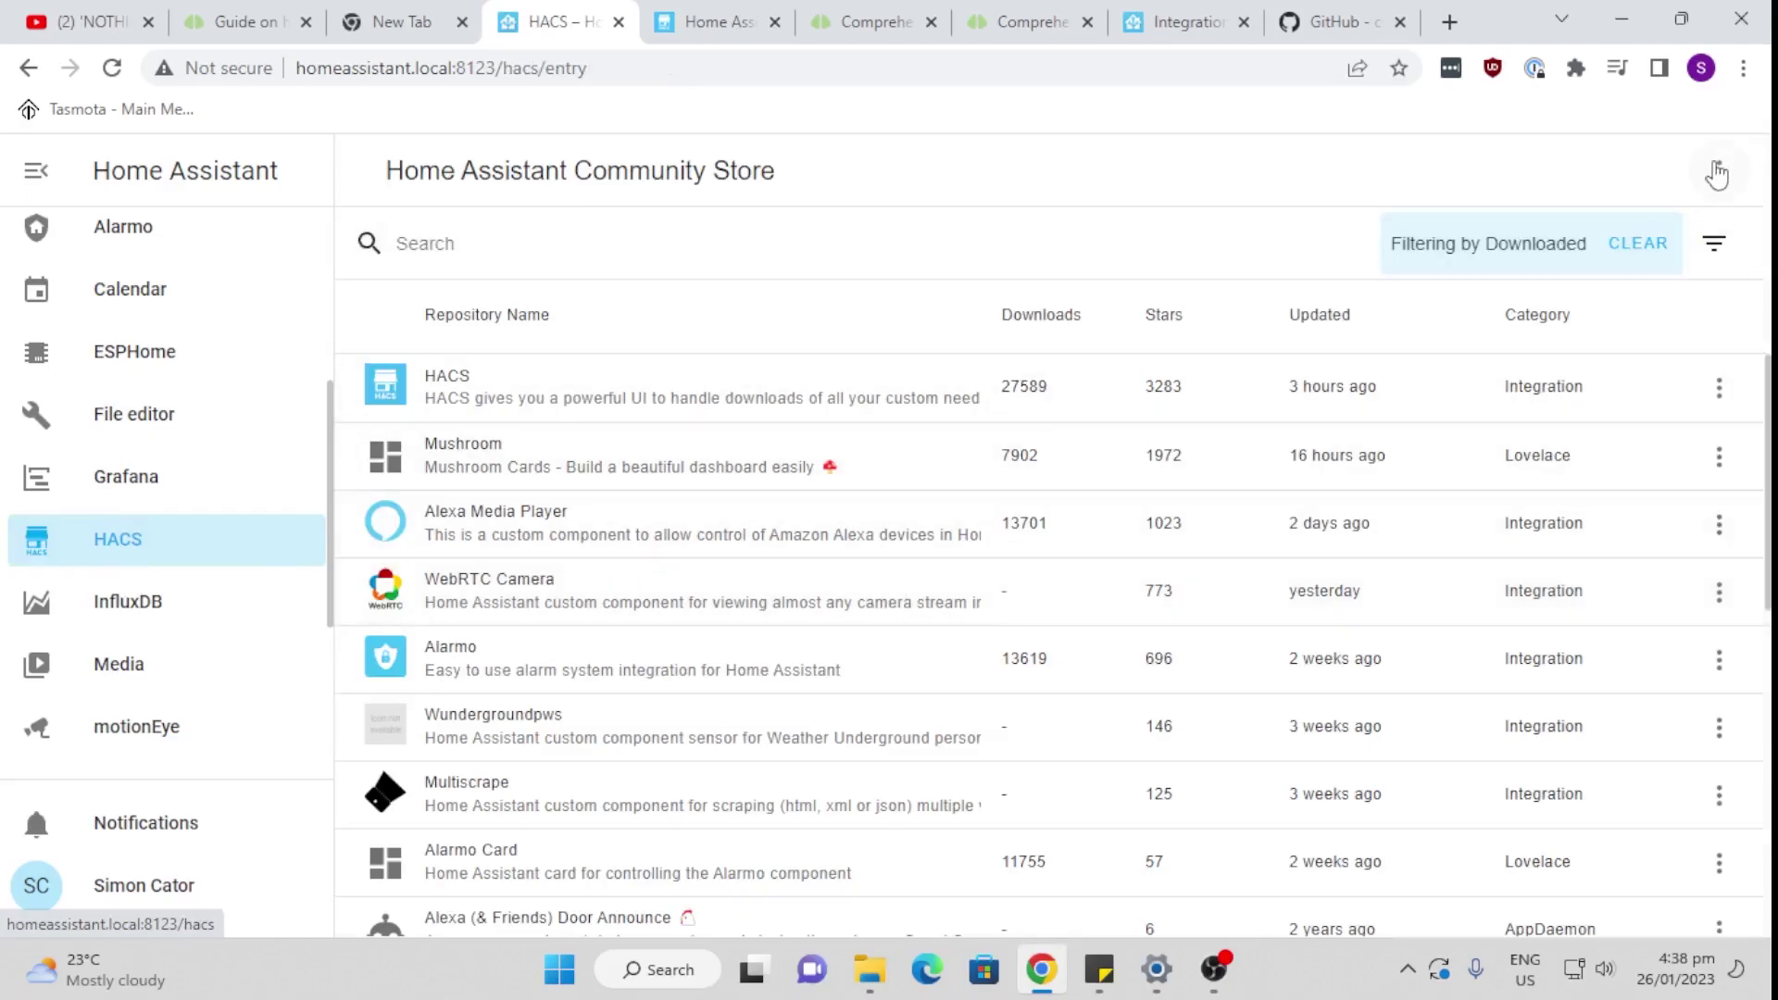
click(1717, 170)
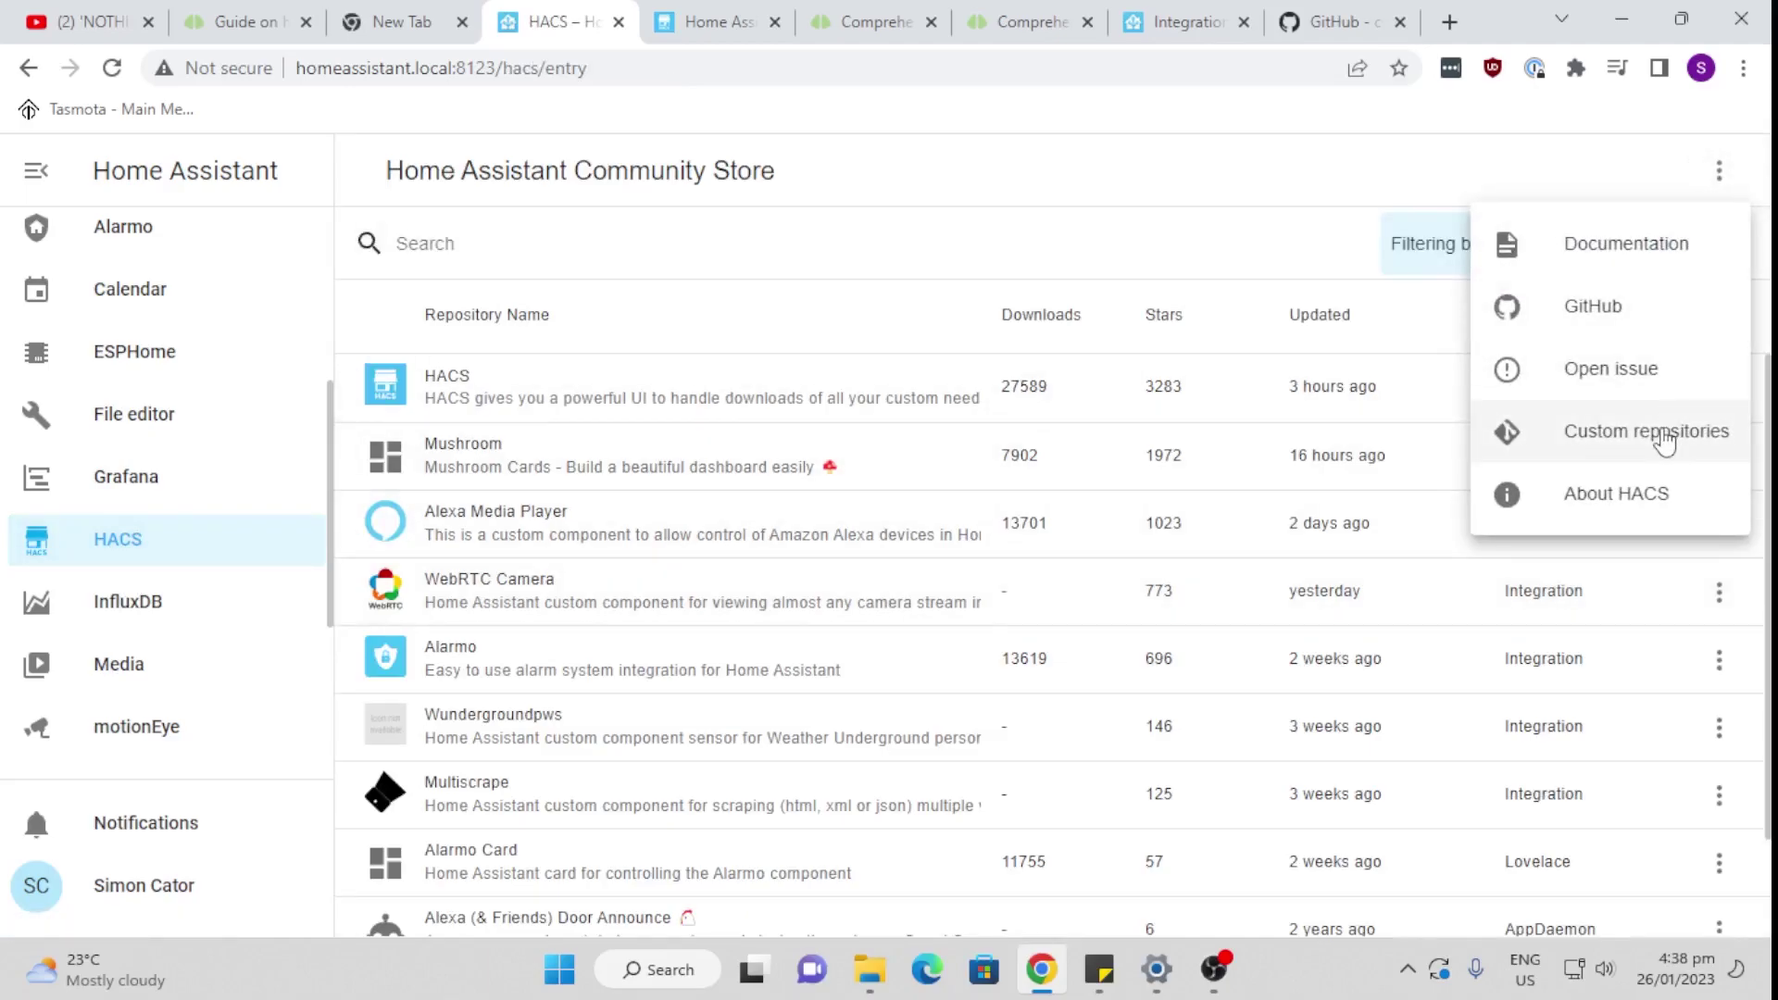
click(1664, 443)
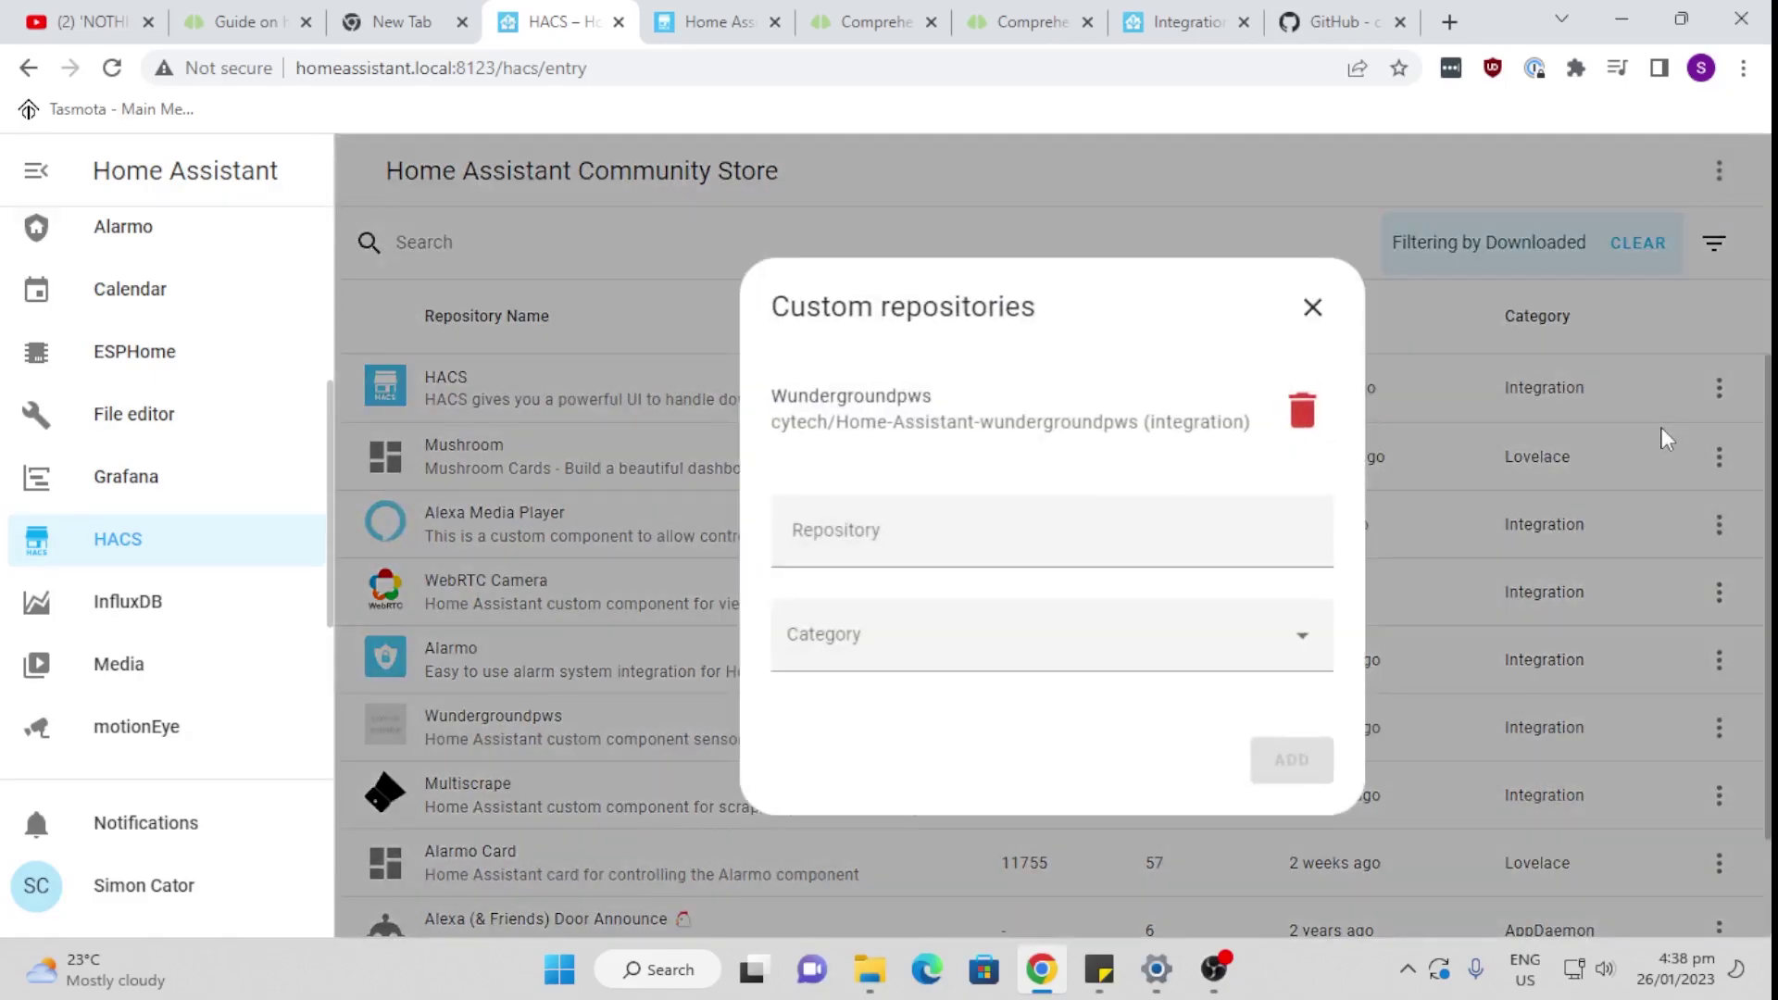
right_click(1091, 532)
click(1176, 267)
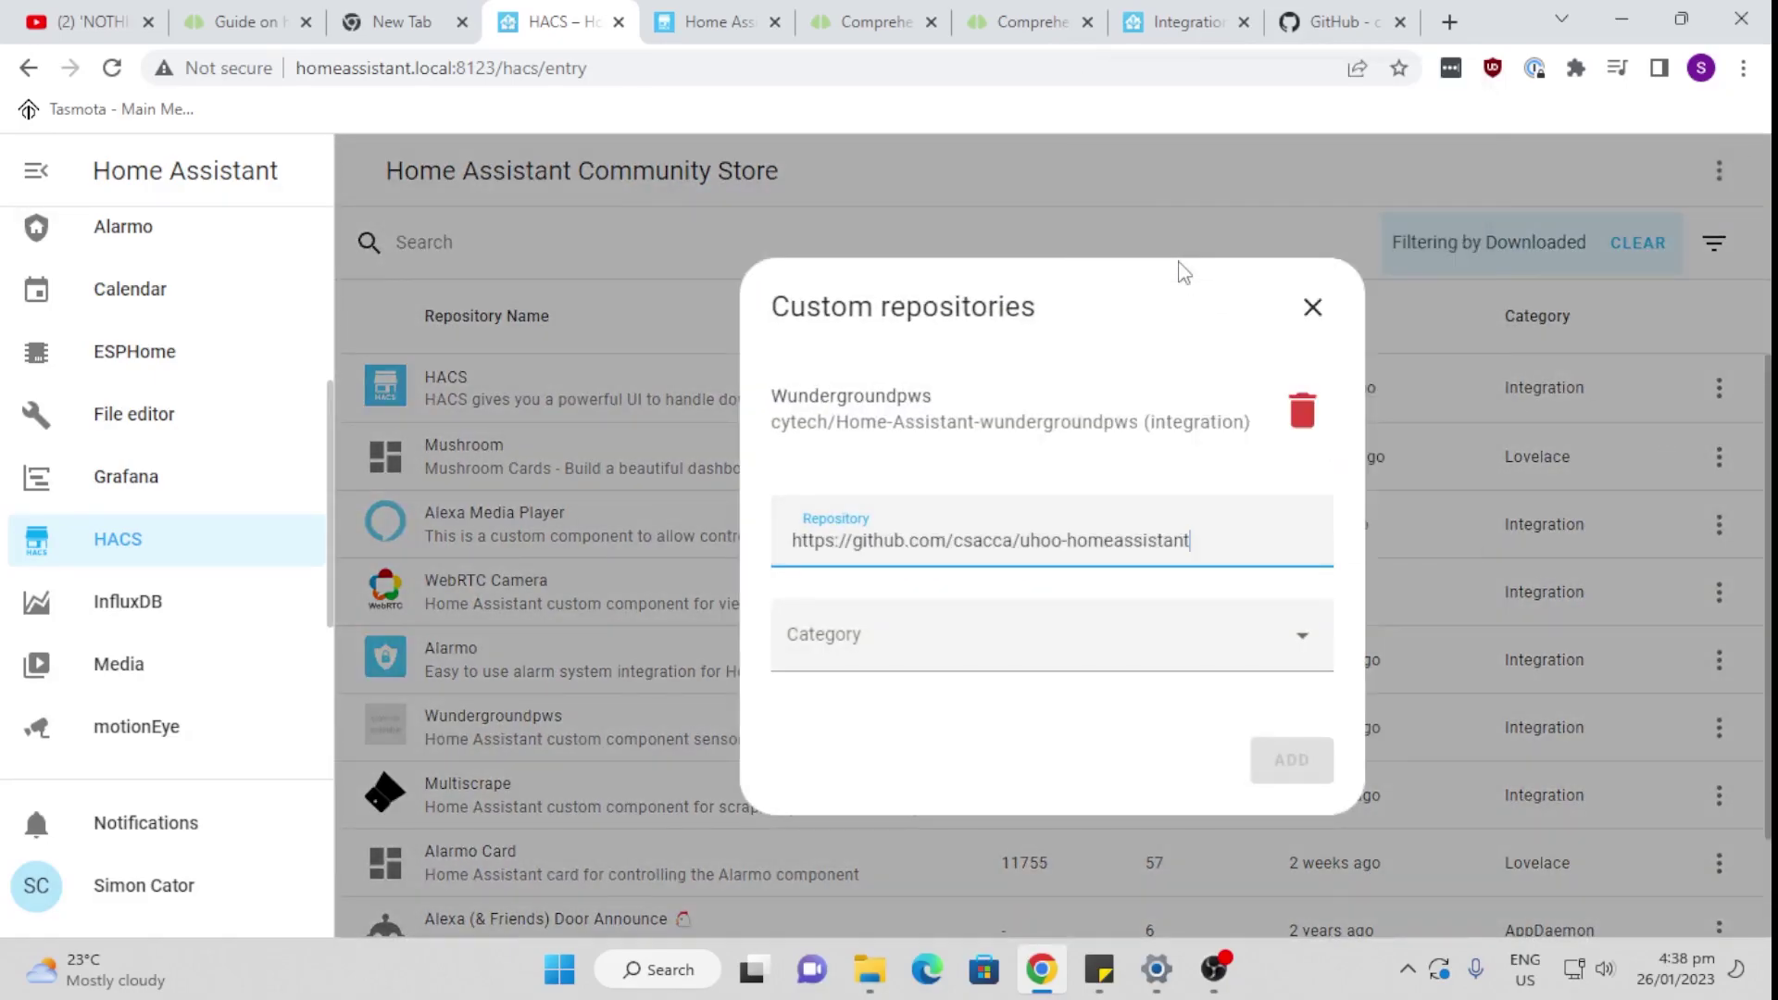
Step: Add it with category Integration and open the new 'uHoo for Home Assistant' entry
click(1040, 648)
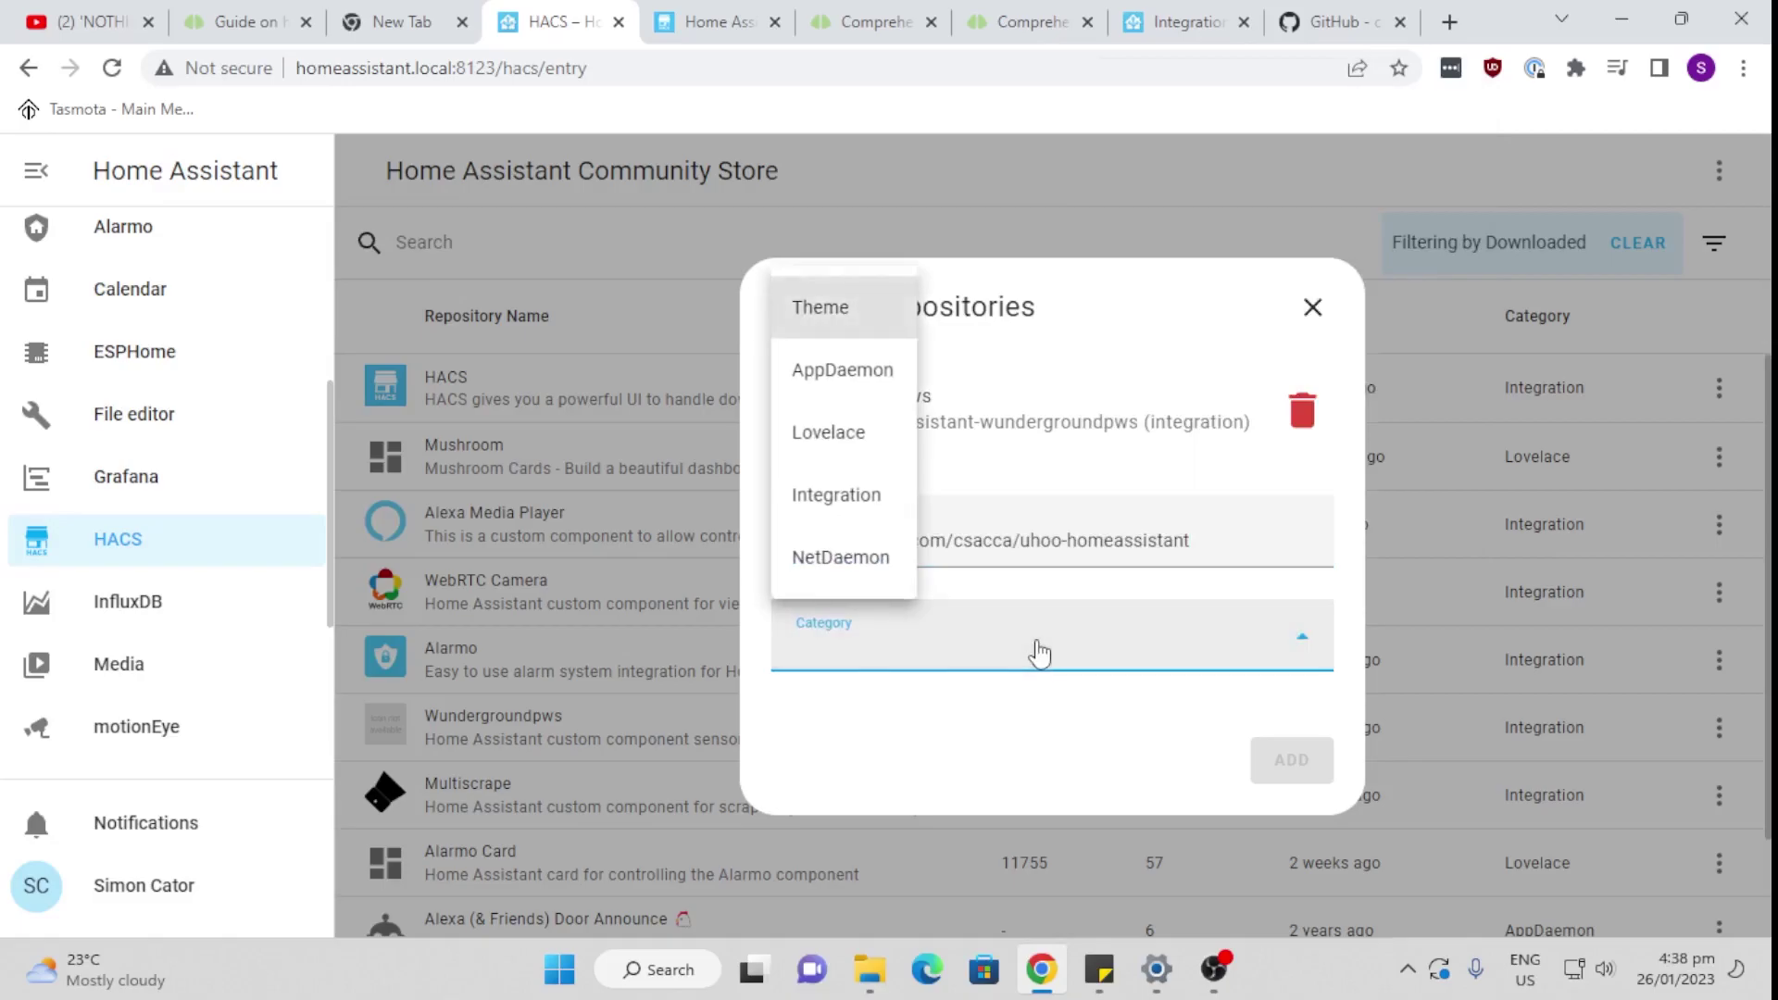
click(872, 500)
click(1306, 772)
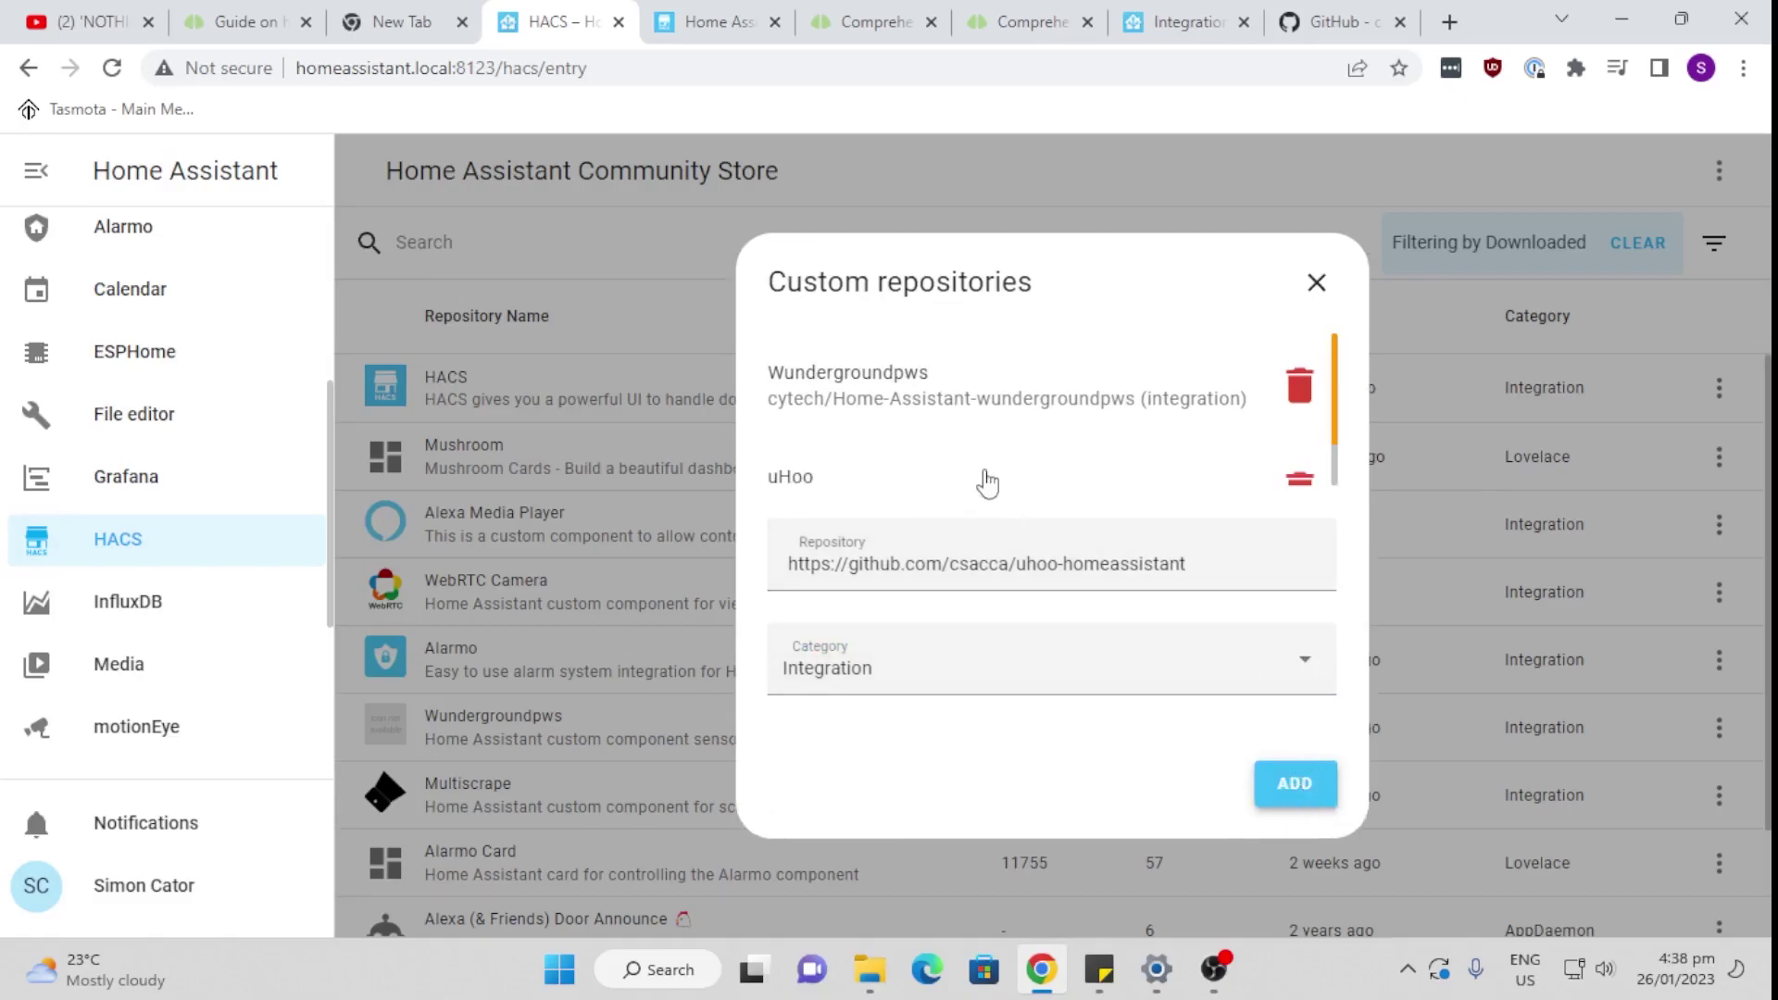
click(791, 485)
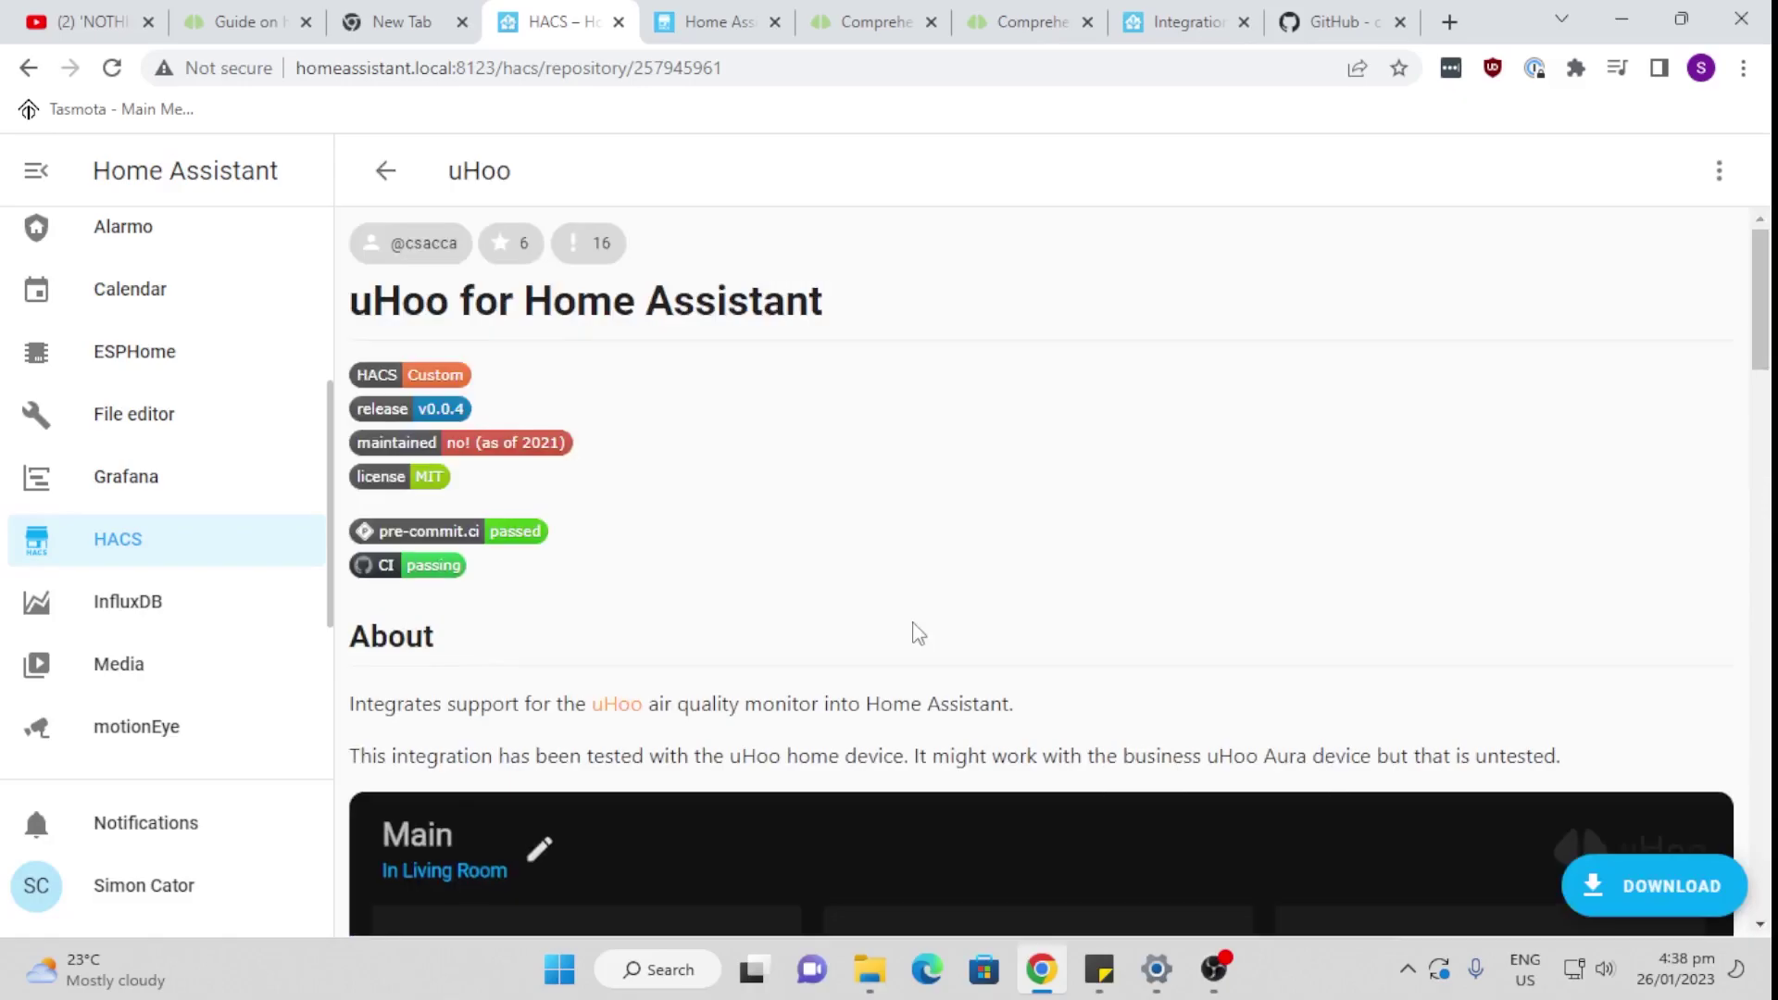
Step: Download uHoo version v0.0.4 through HACS
click(1646, 903)
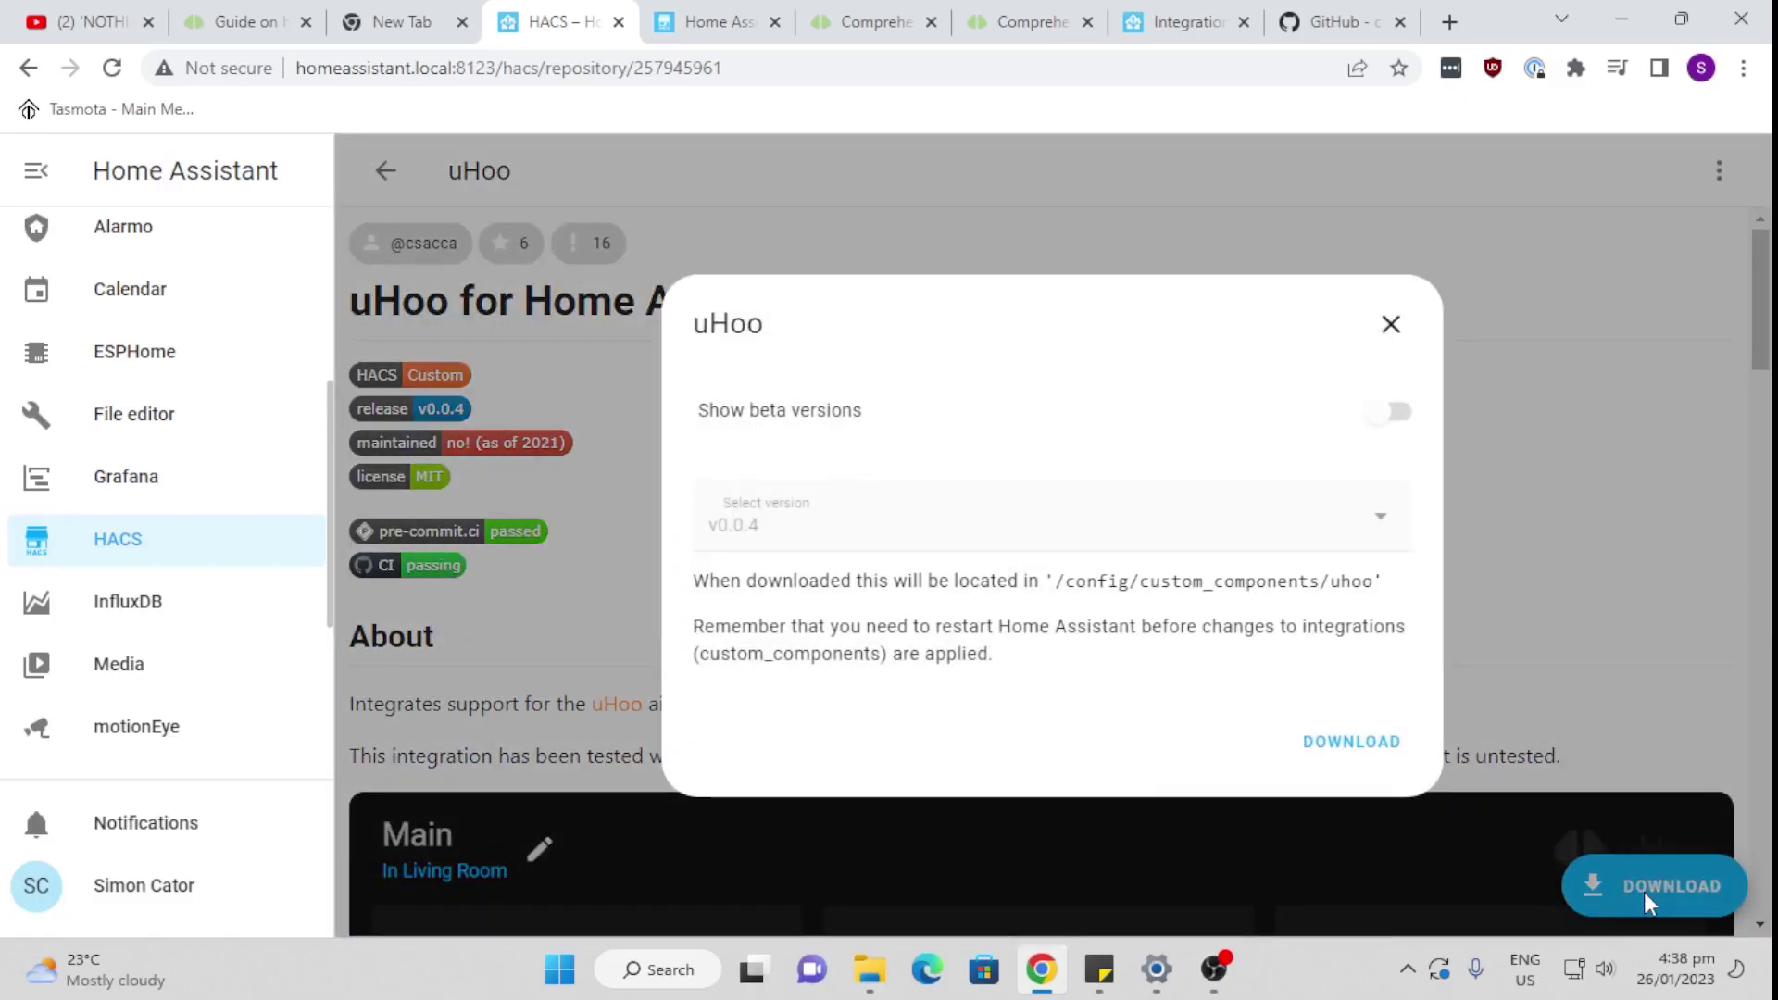
click(1351, 741)
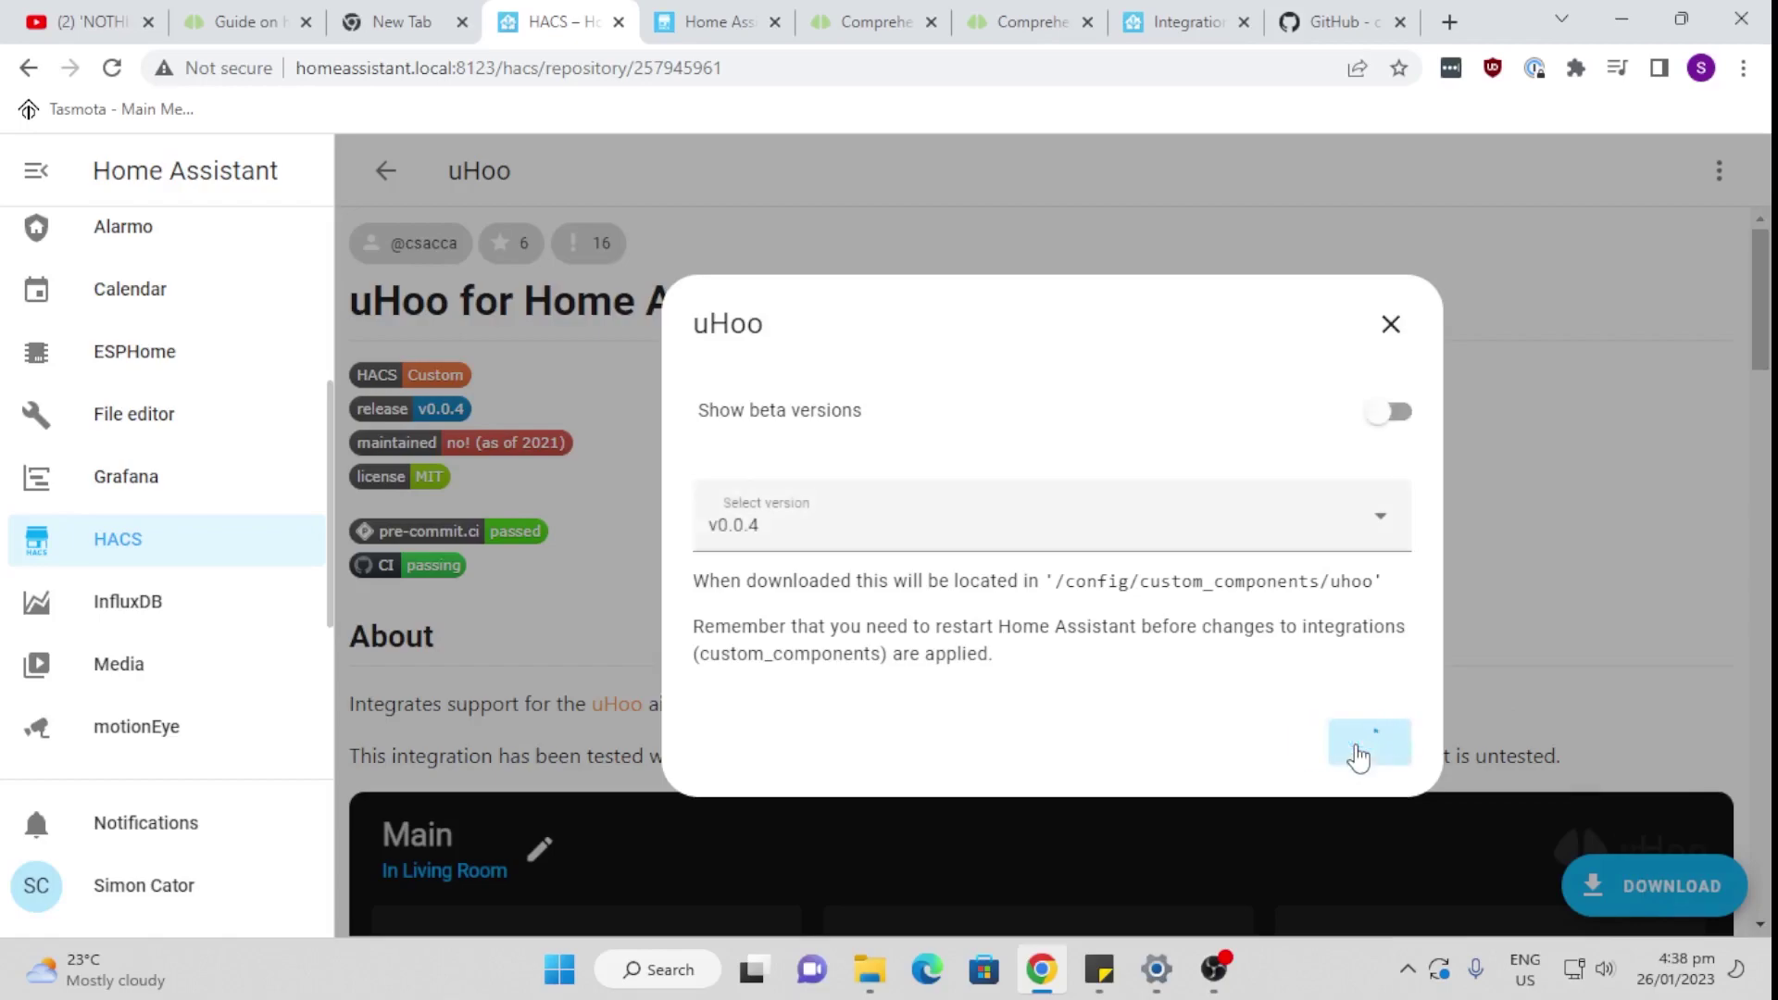
click(1380, 520)
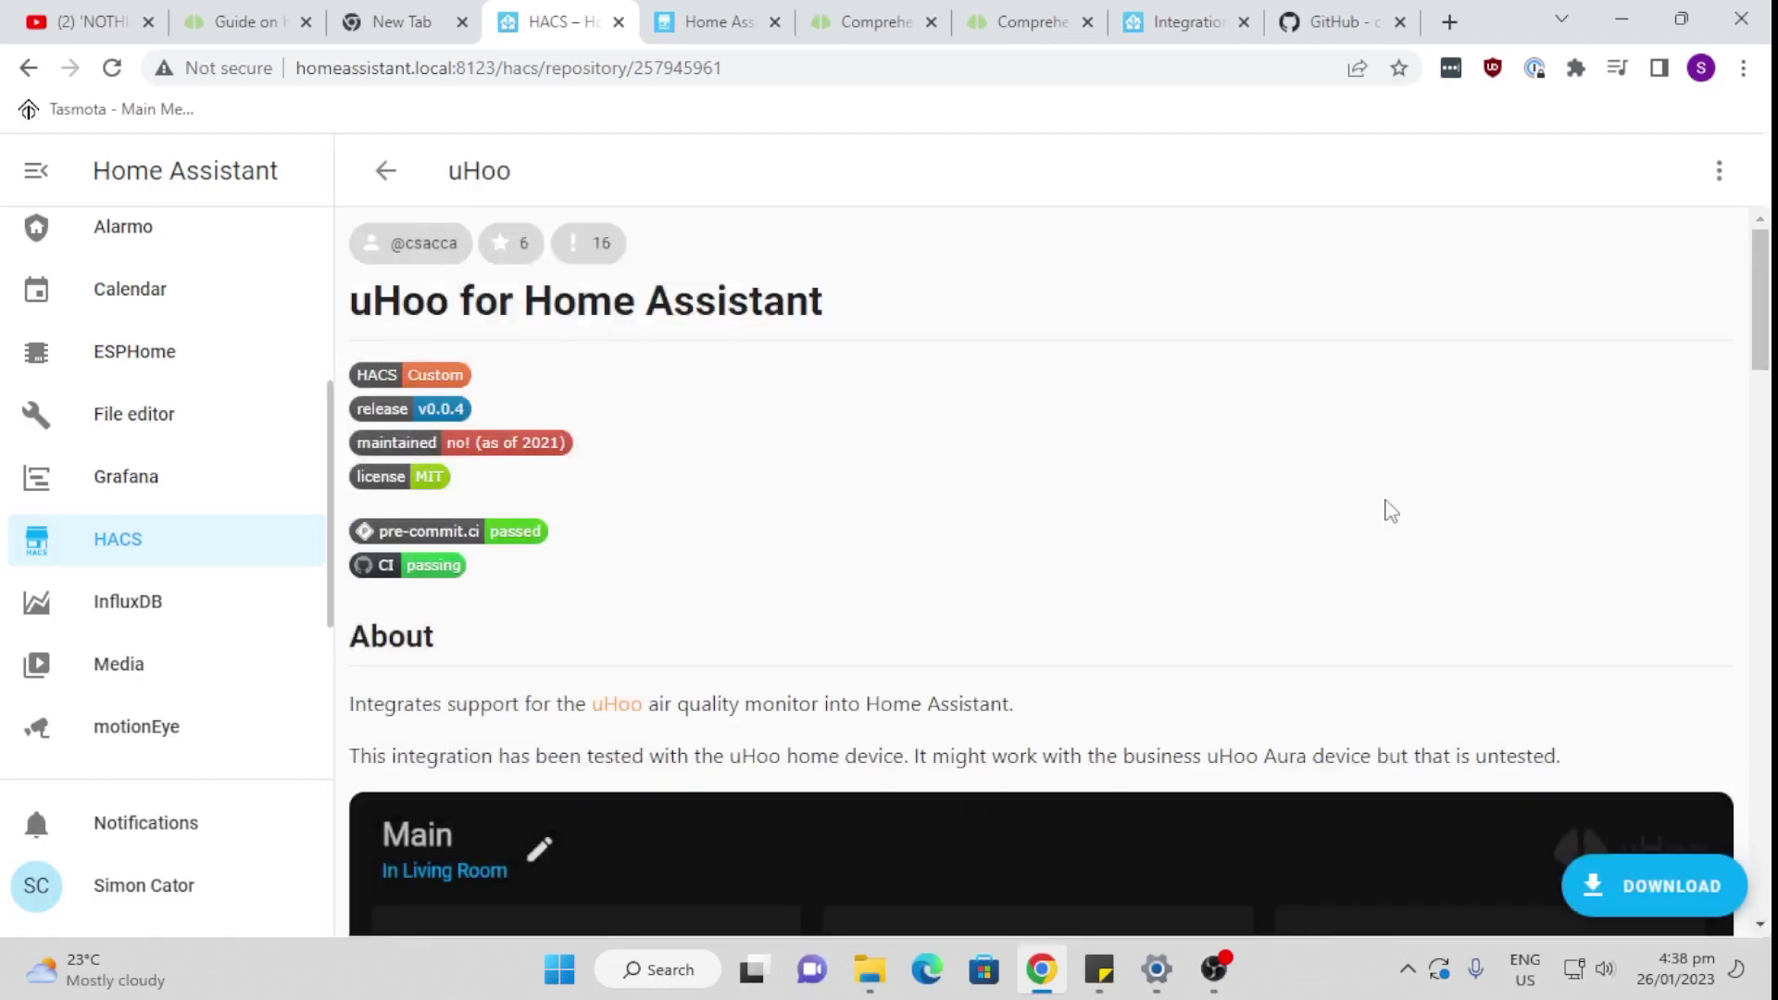
Step: Return to the HACS repository list and reopen the uHoo repository details
click(386, 170)
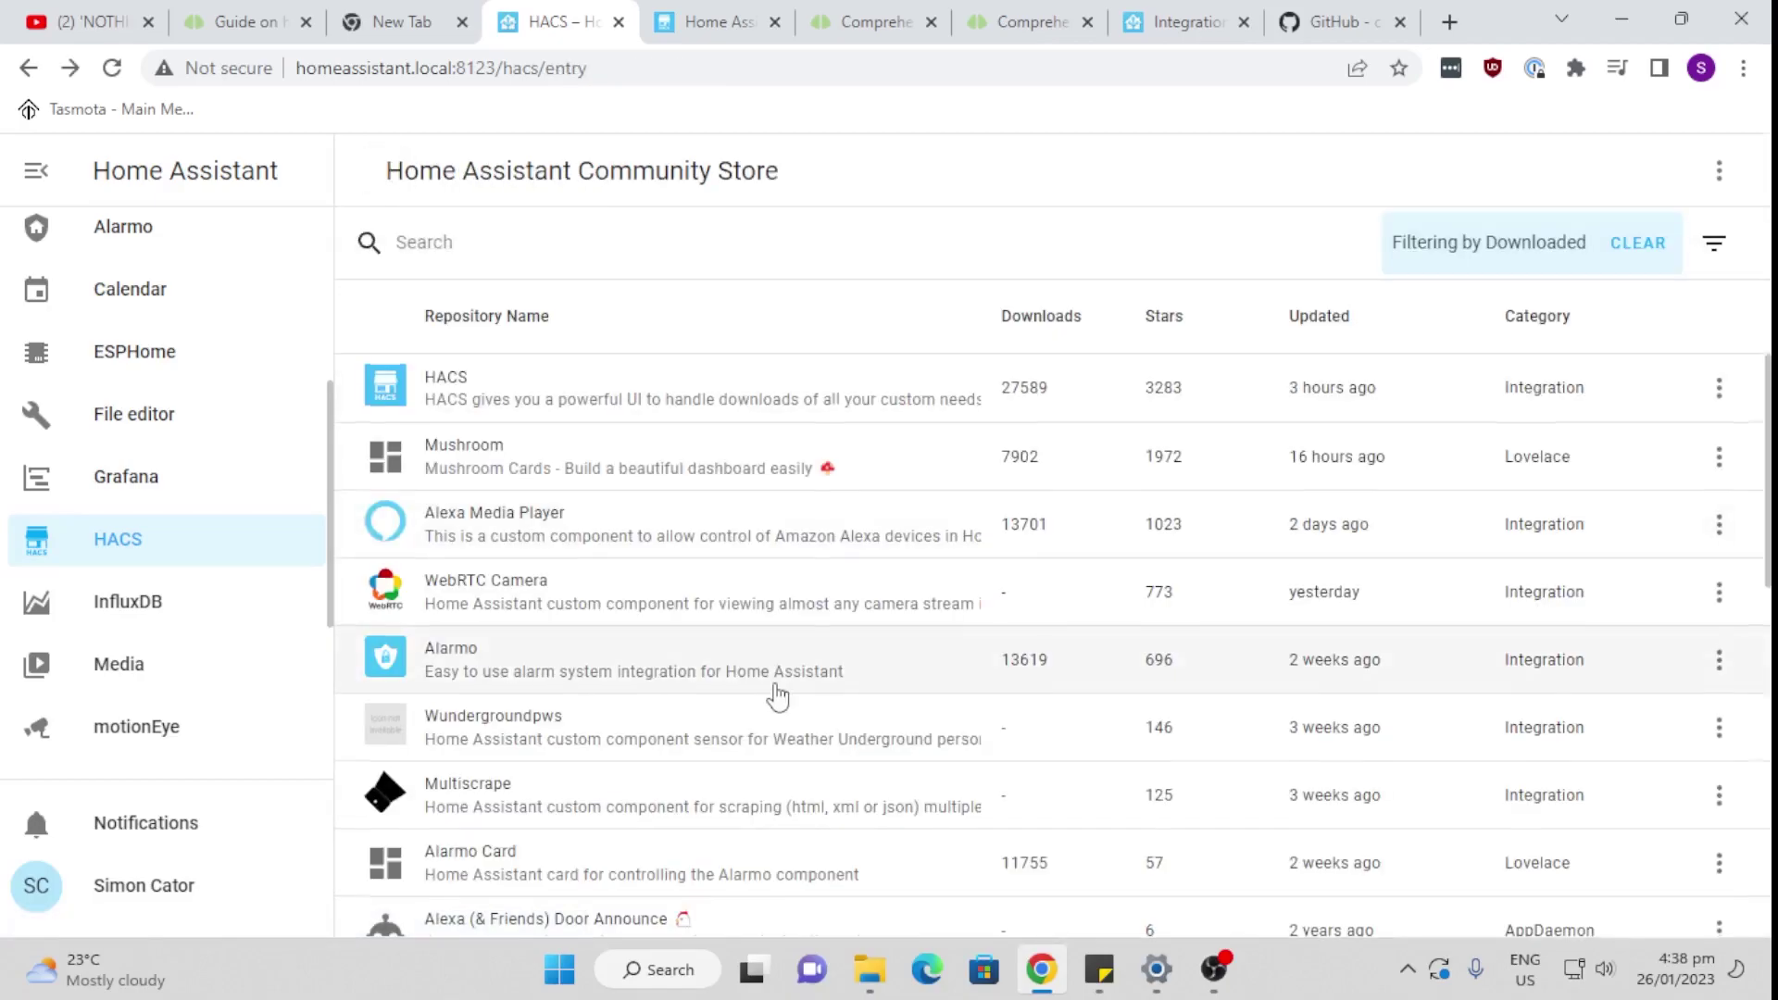
scroll(778, 696, down, 4)
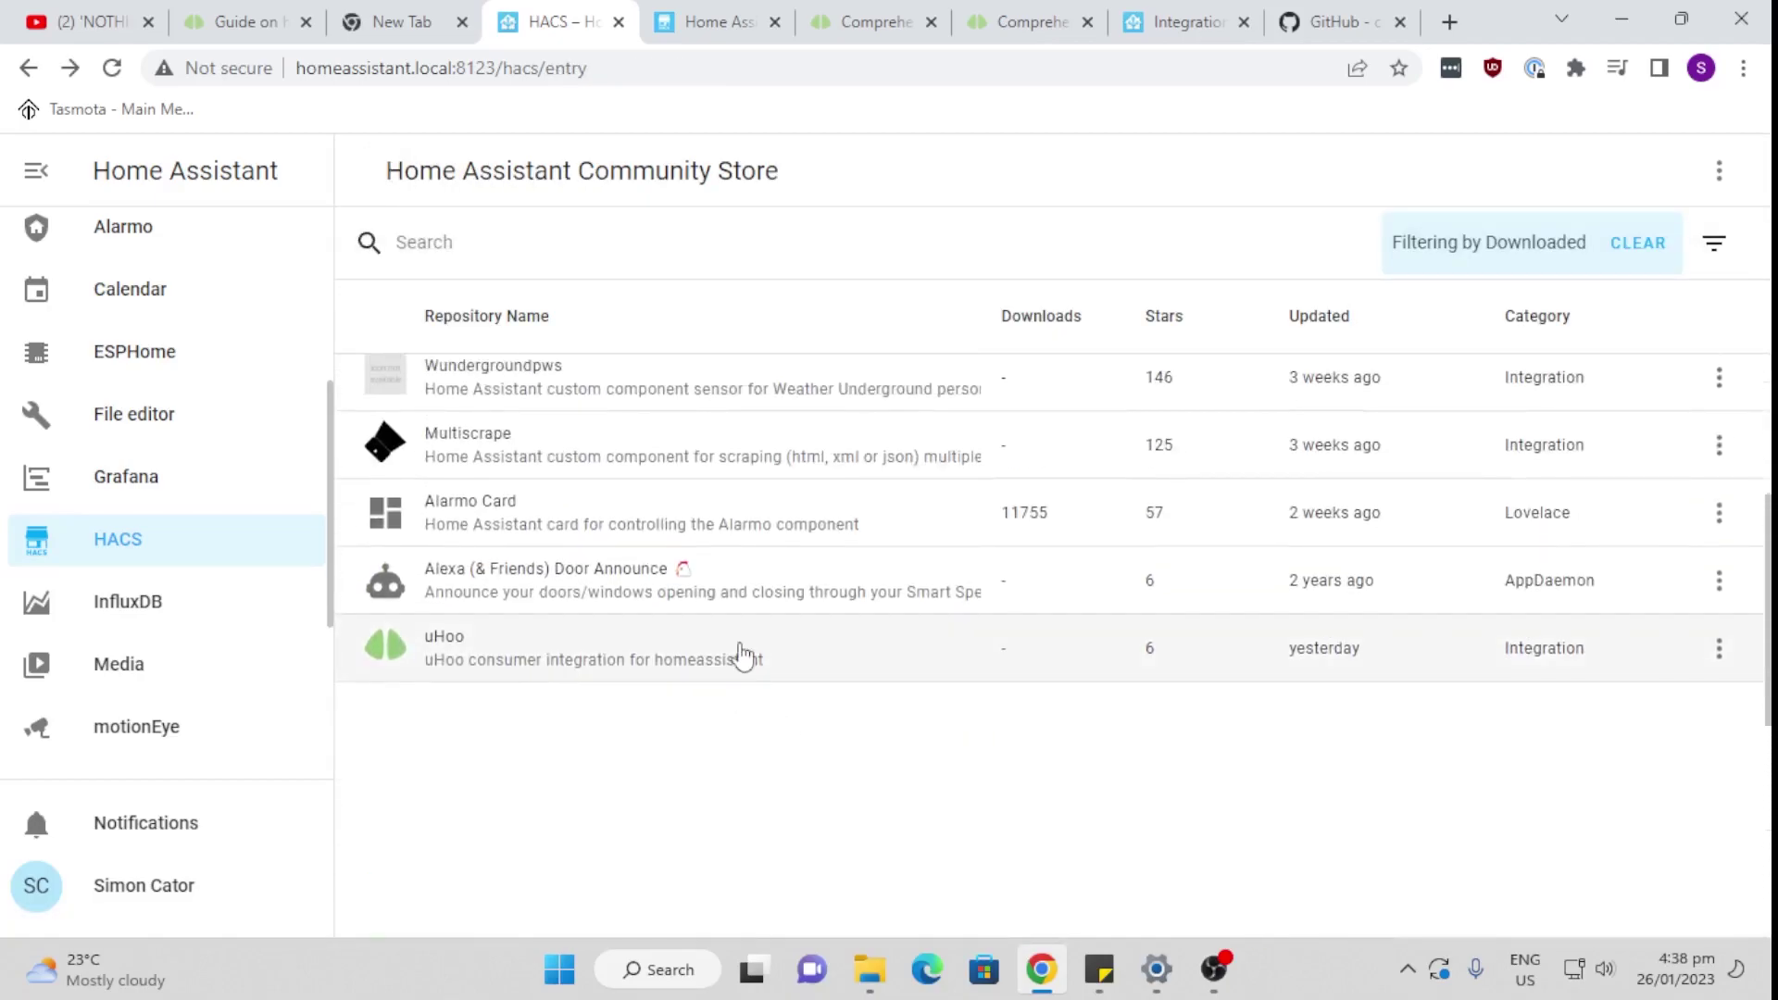
click(741, 655)
scroll(792, 667, down, 8)
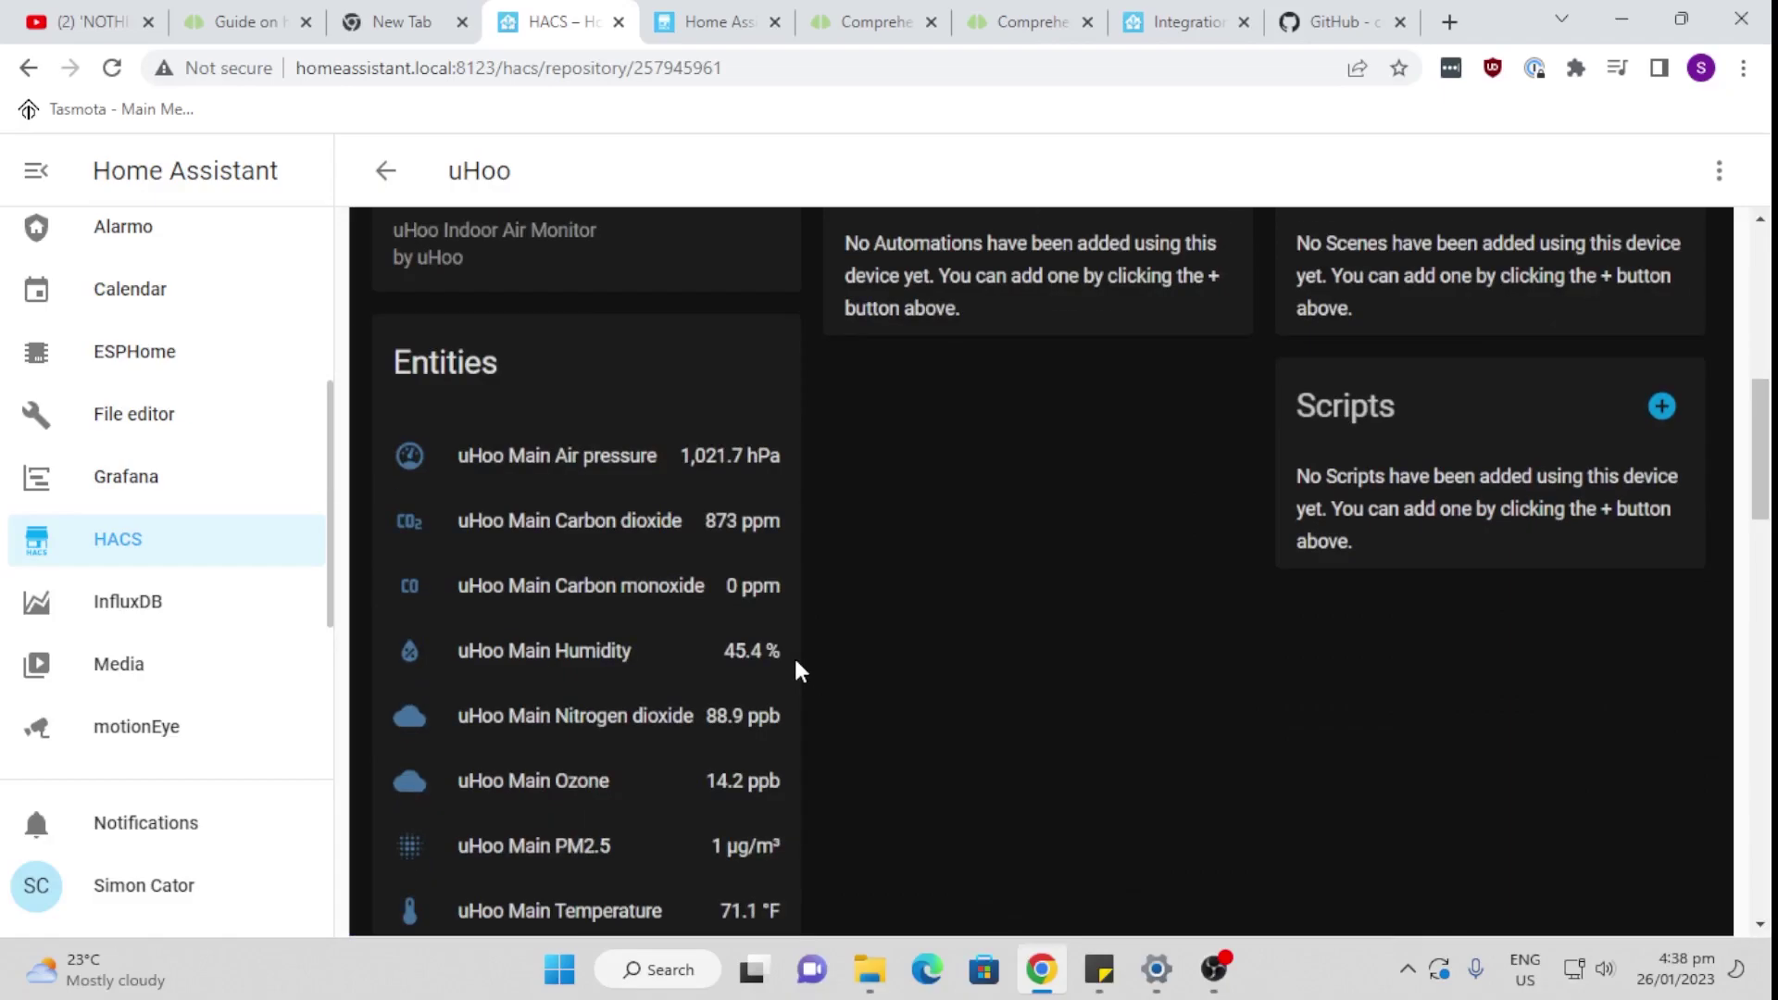
scroll(796, 662, down, 5)
scroll(796, 662, up, 15)
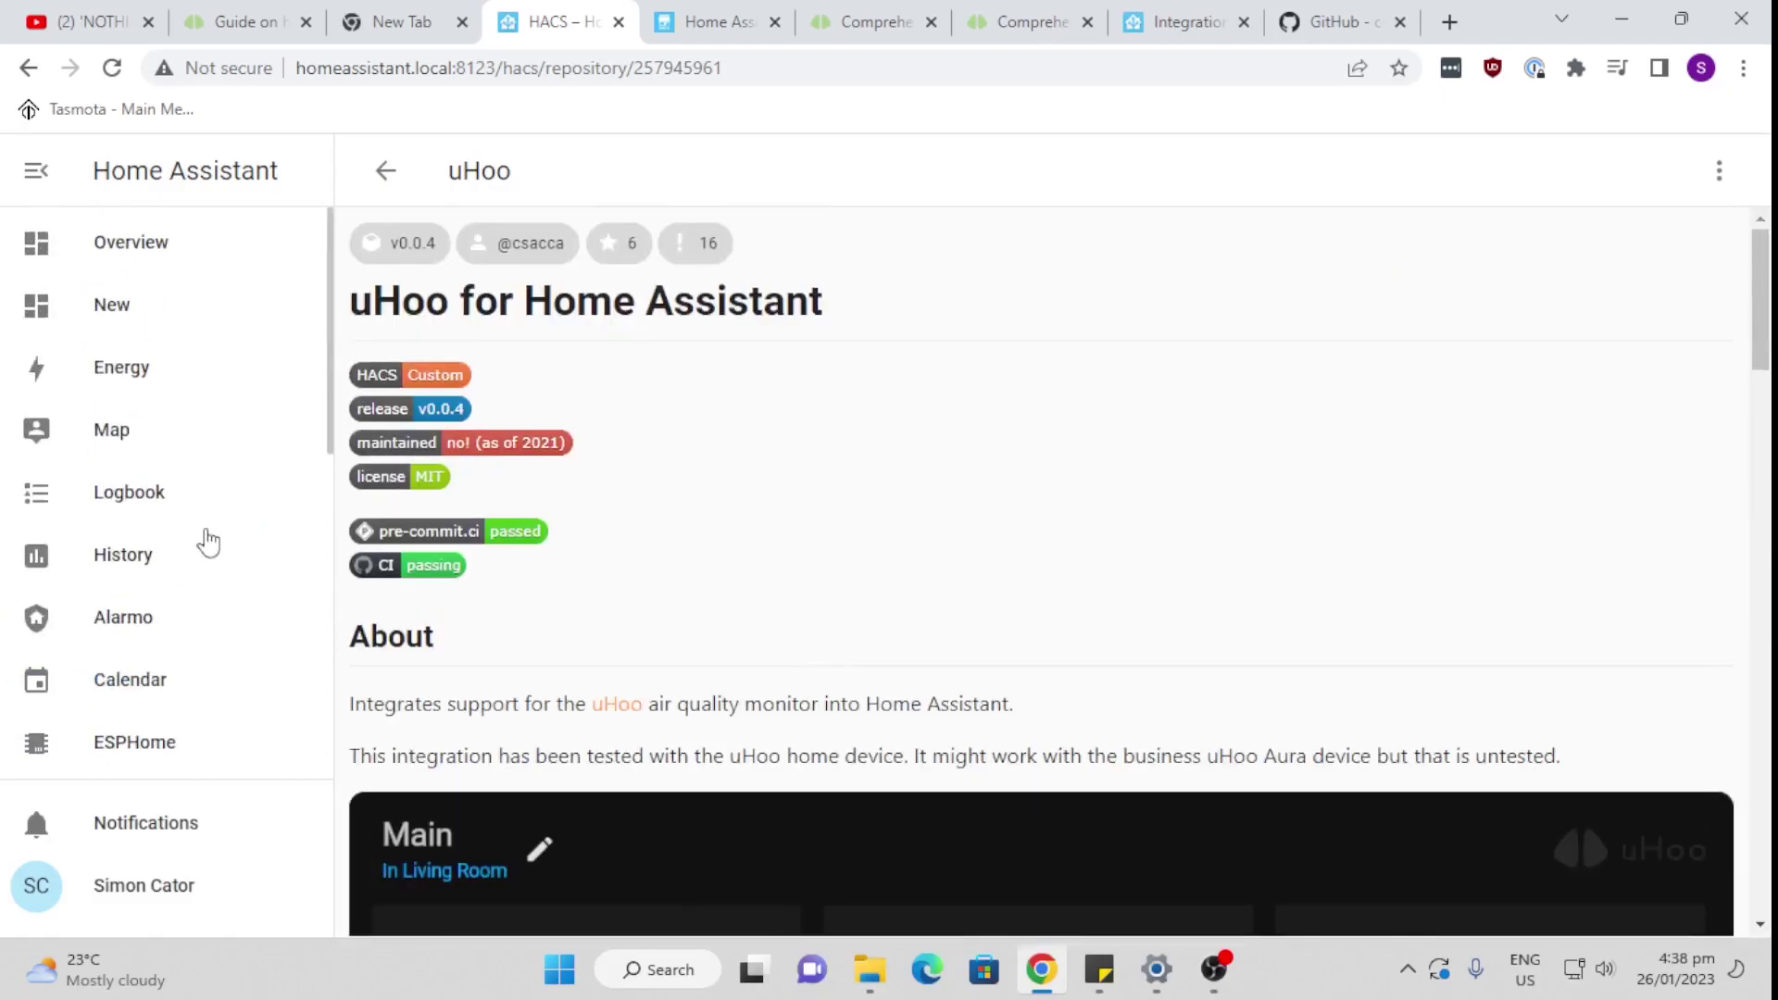
scroll(206, 555, down, 5)
Step: From Settings, submit the 'Restart required' repair so Home Assistant restarts
click(185, 733)
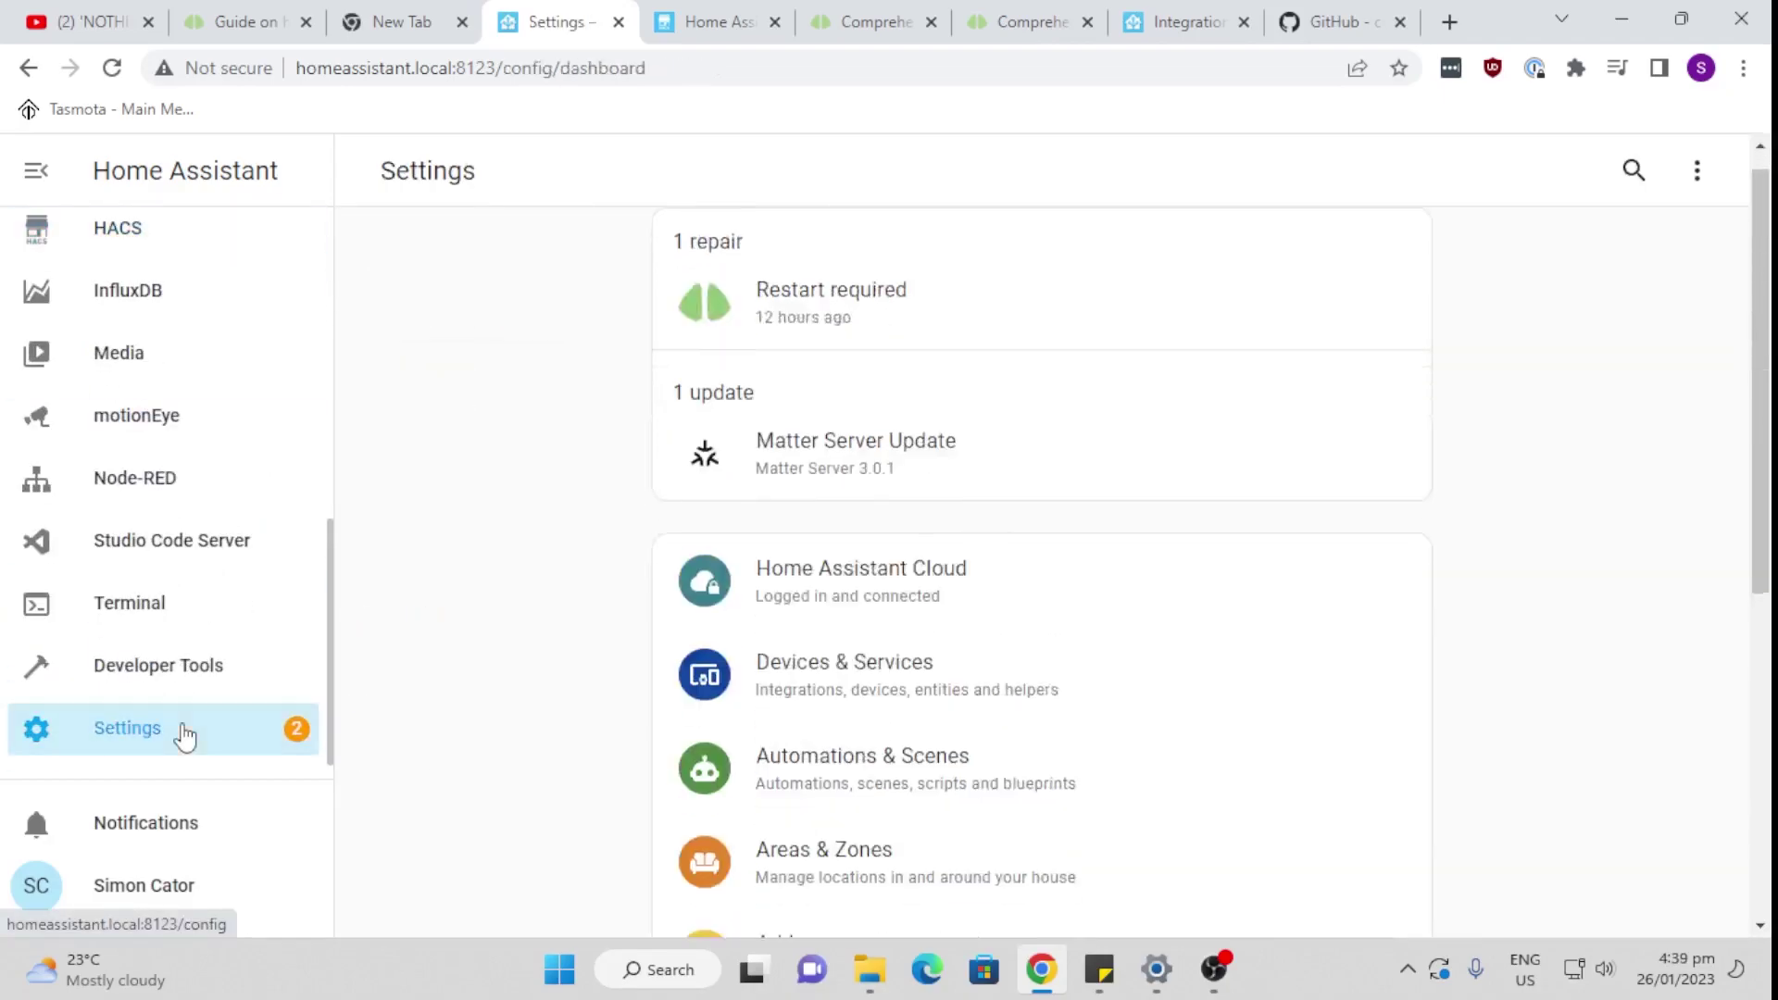
scroll(778, 503, down, 5)
scroll(809, 559, up, 6)
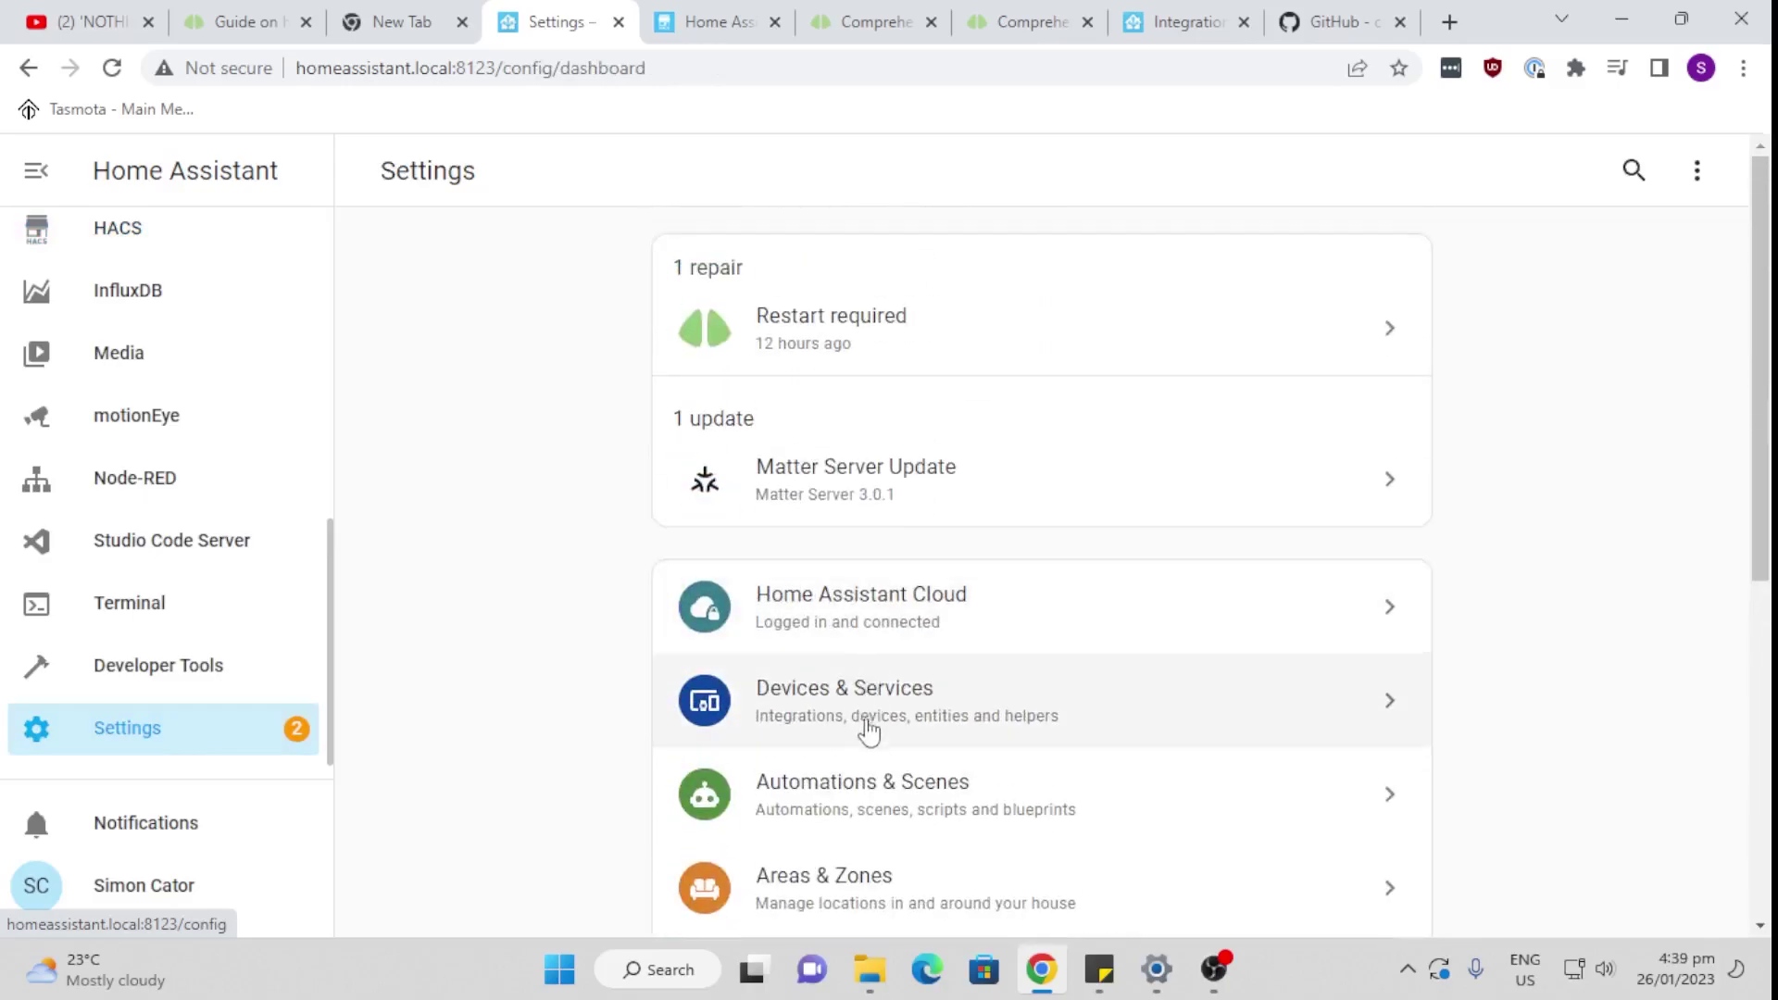
click(823, 346)
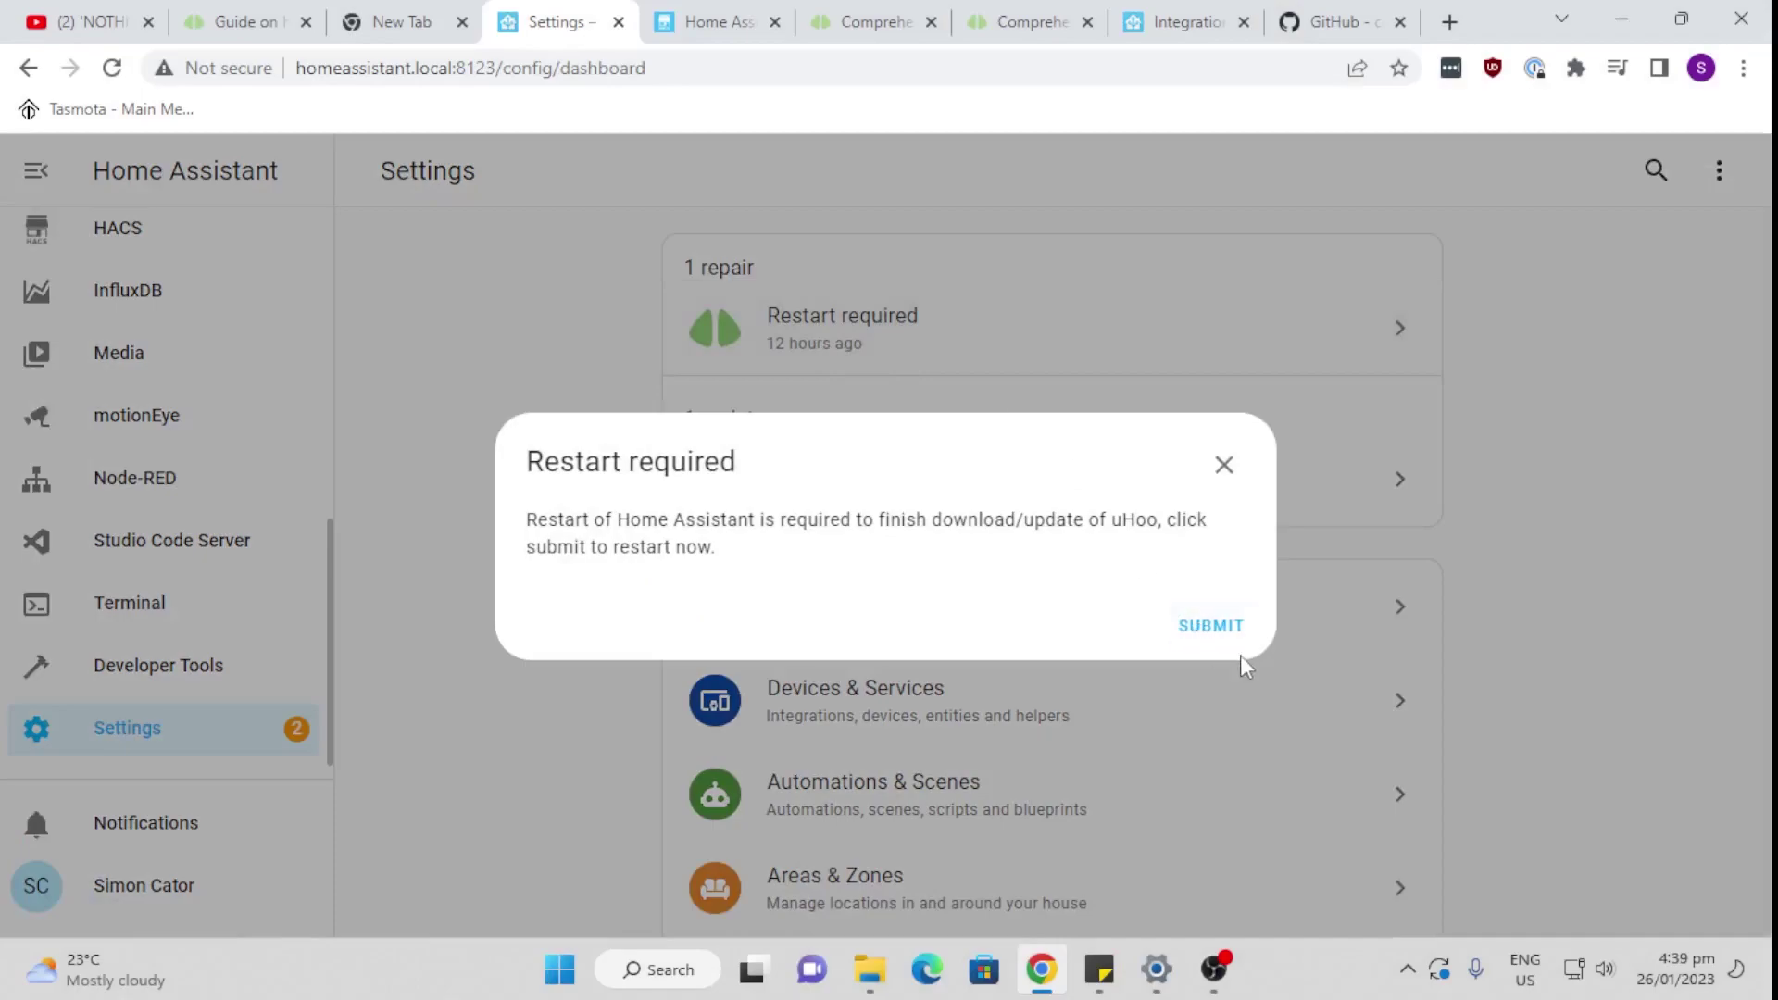
click(1233, 632)
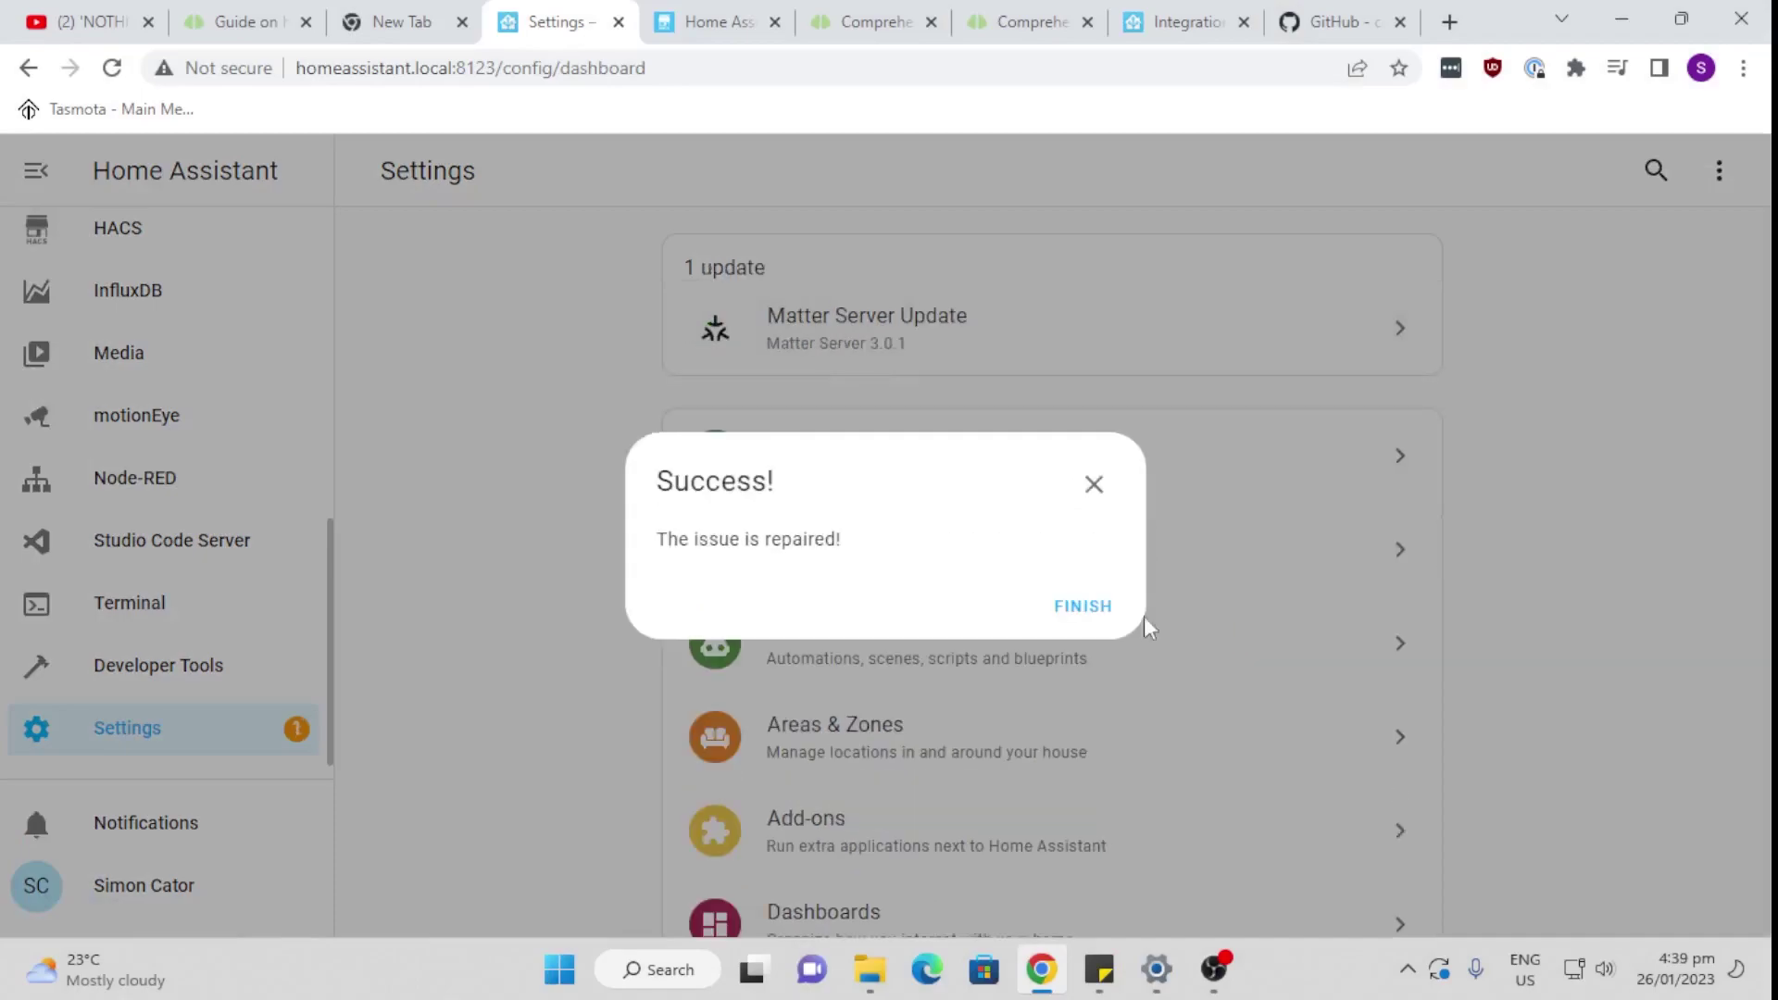
click(1085, 609)
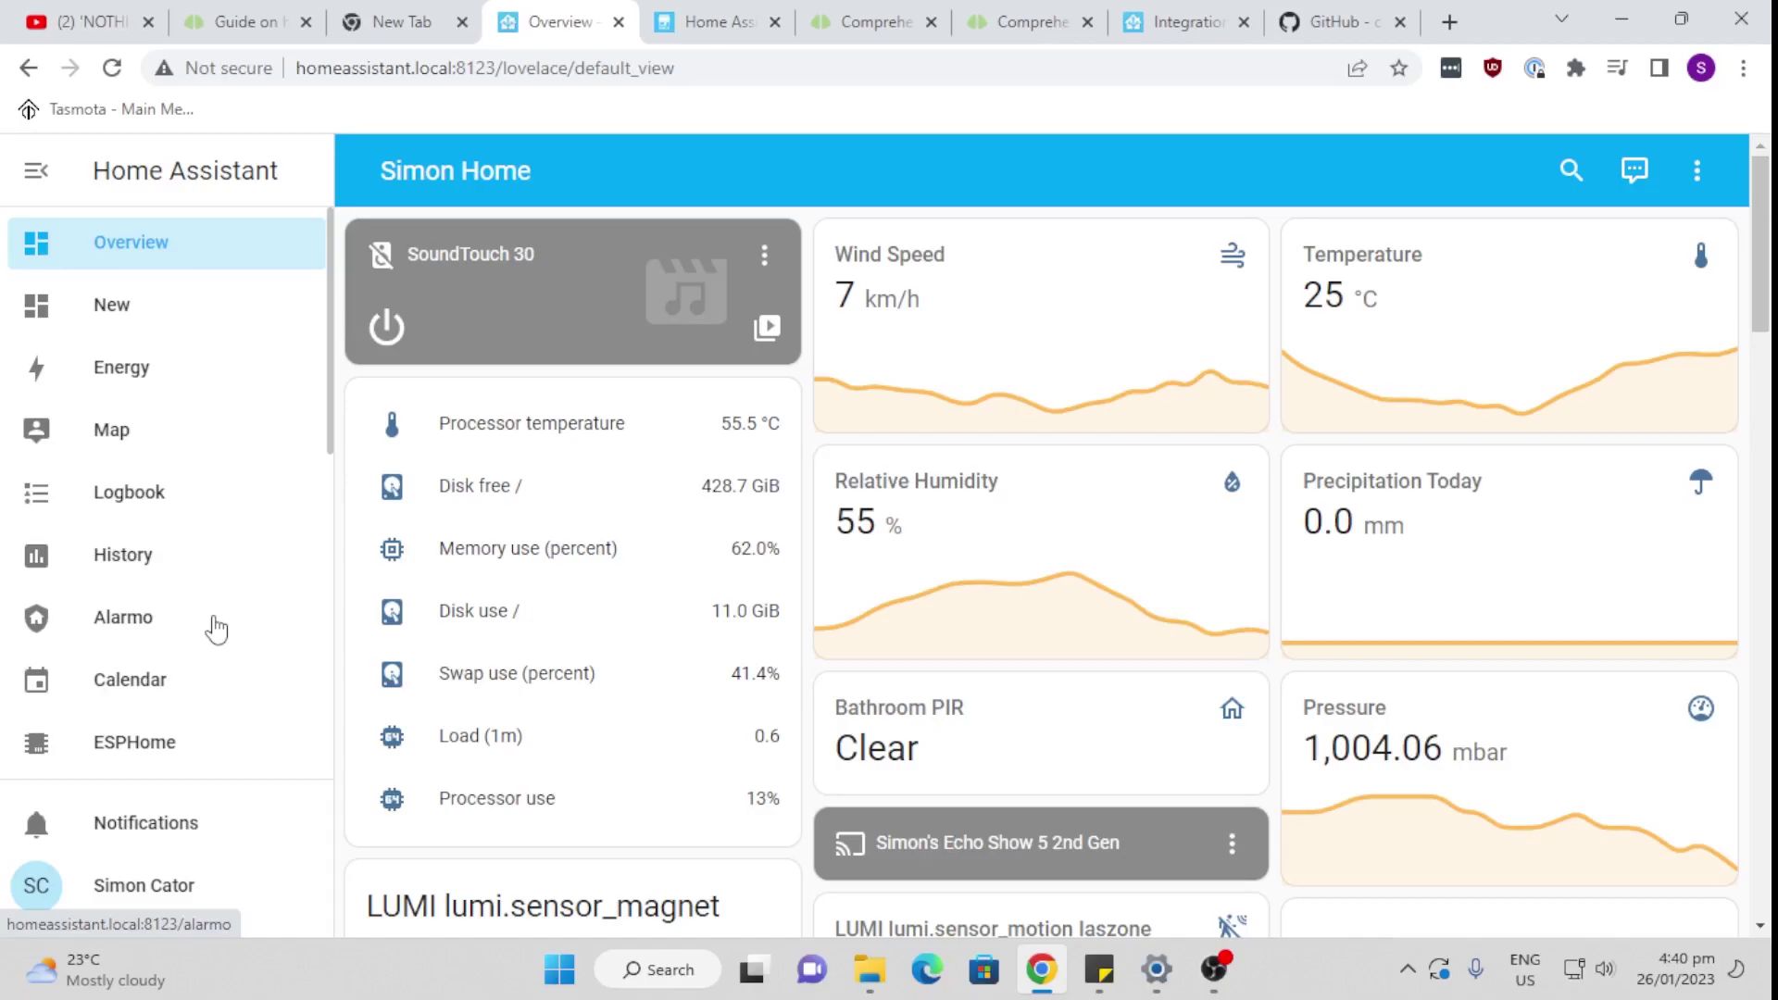
Step: In Devices & Services, add a new integration by searching 'uh' and choosing uHoo
scroll(215, 628, down, 10)
click(186, 732)
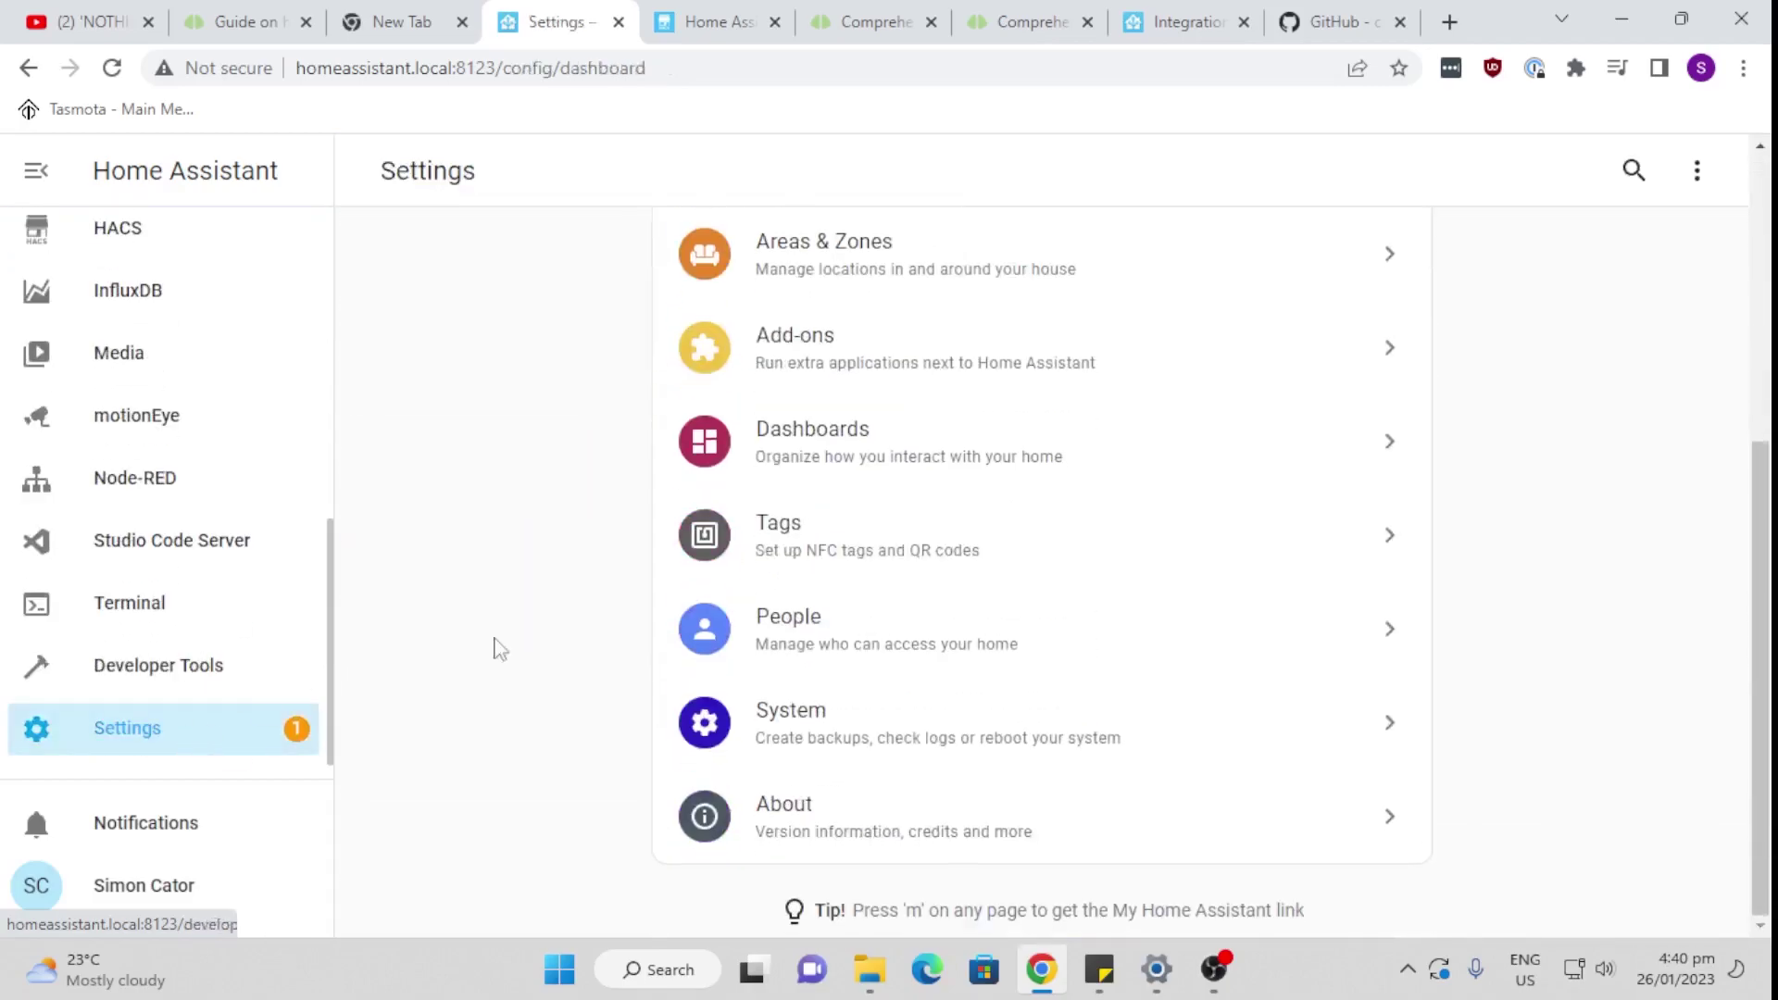
scroll(600, 637, up, 5)
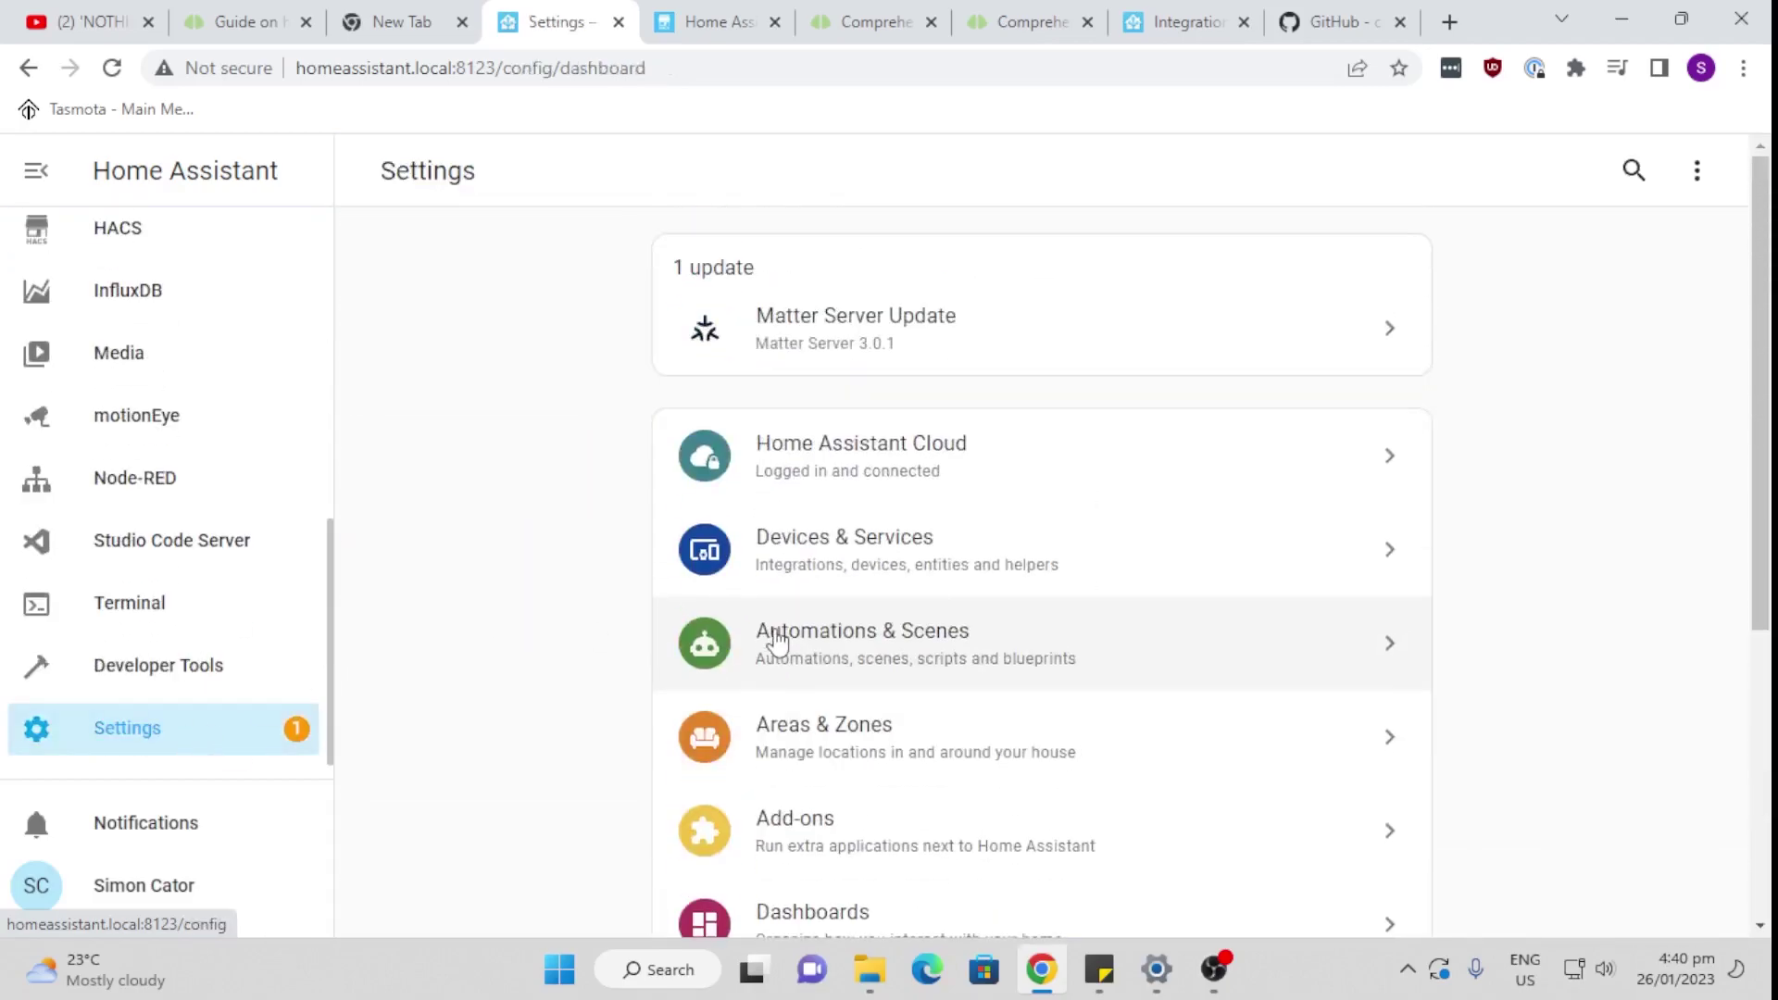
click(848, 560)
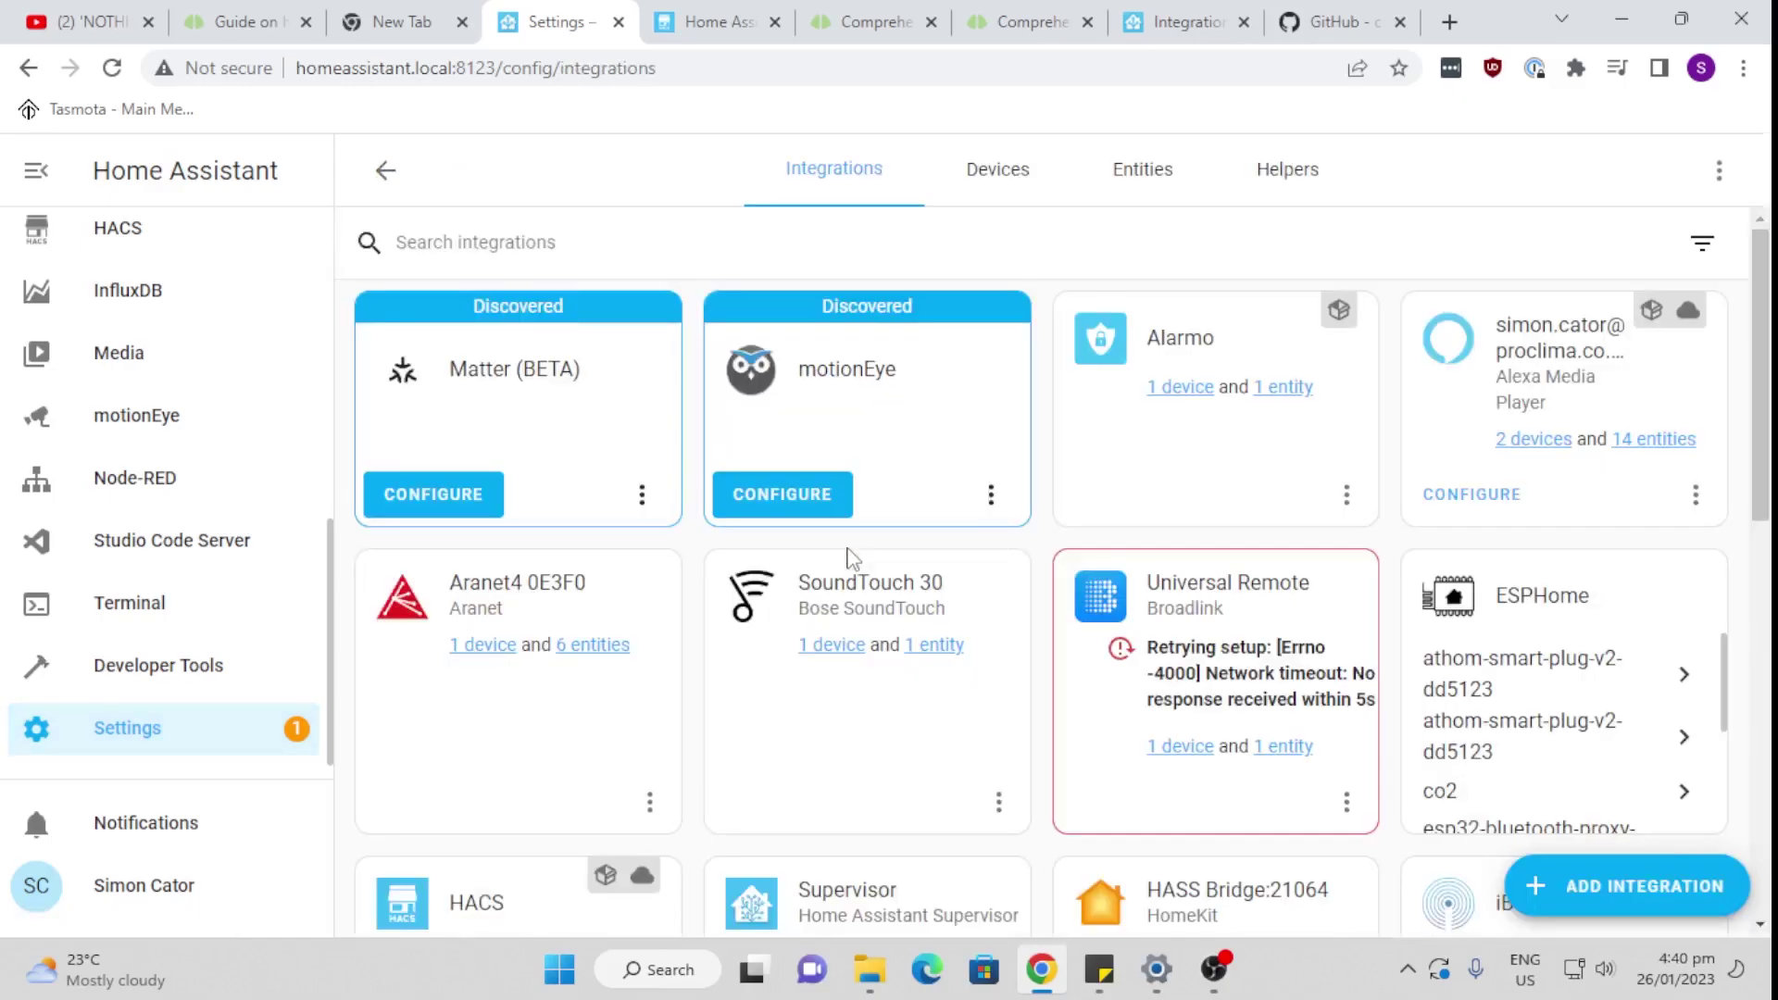
click(1658, 891)
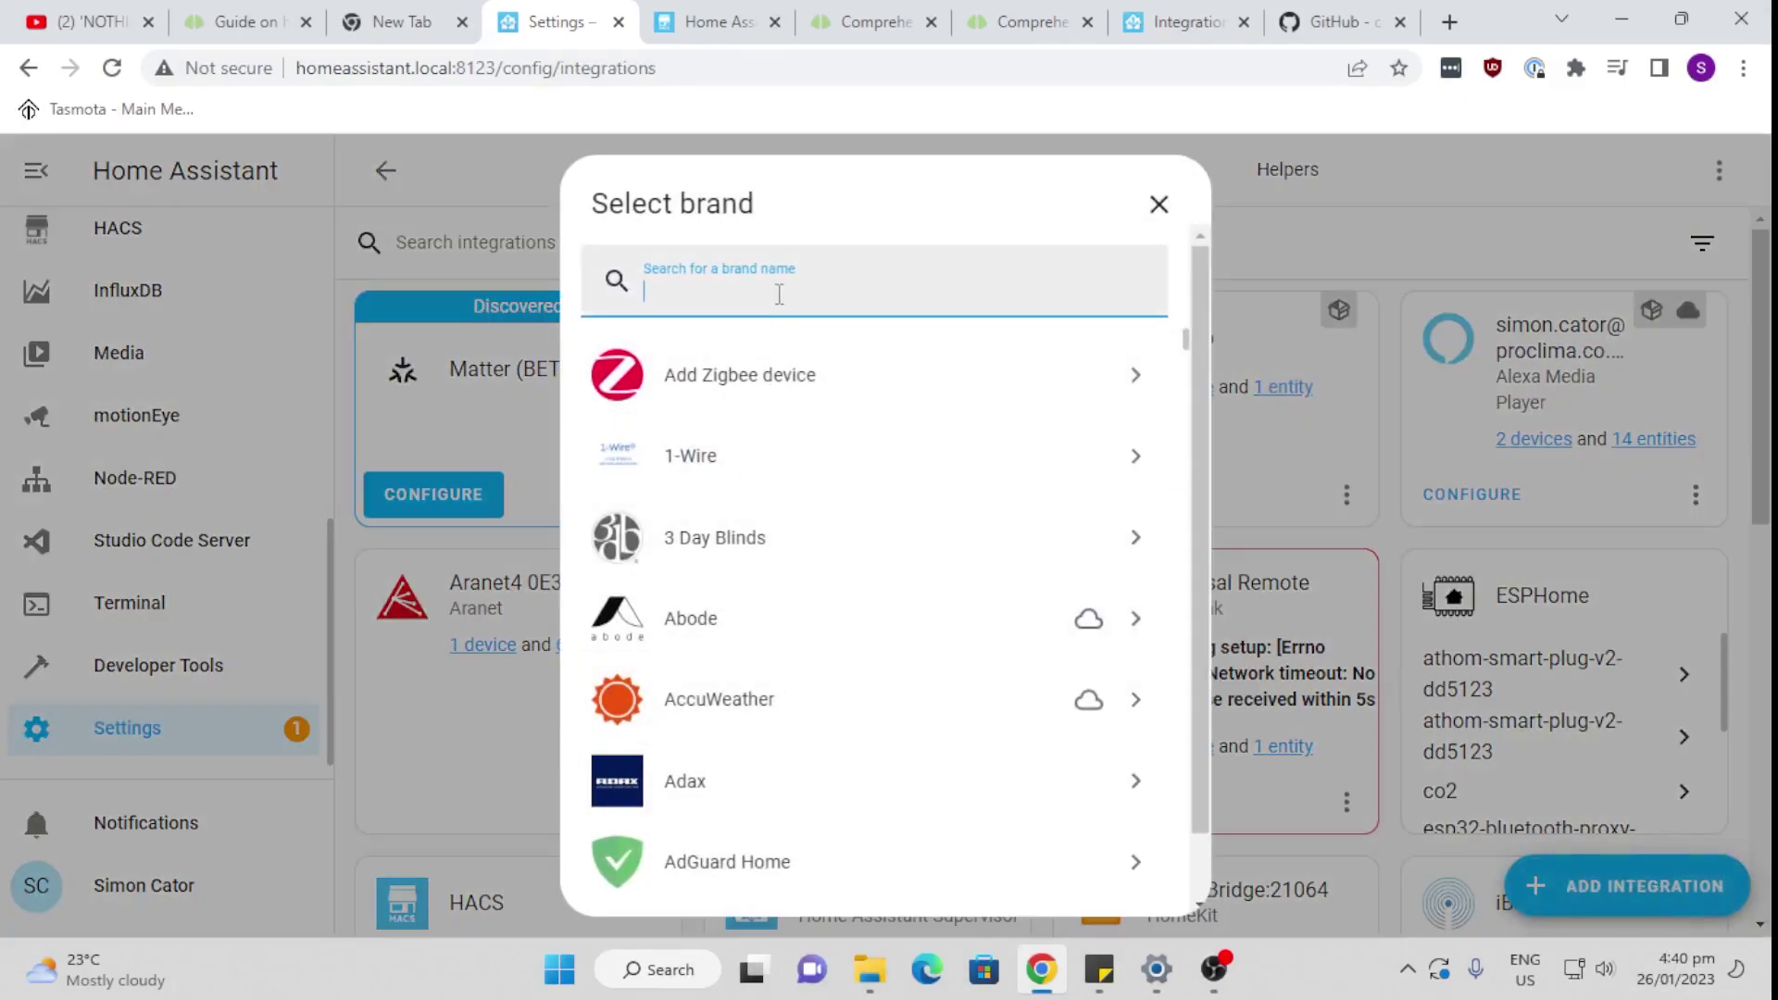
text(uh)
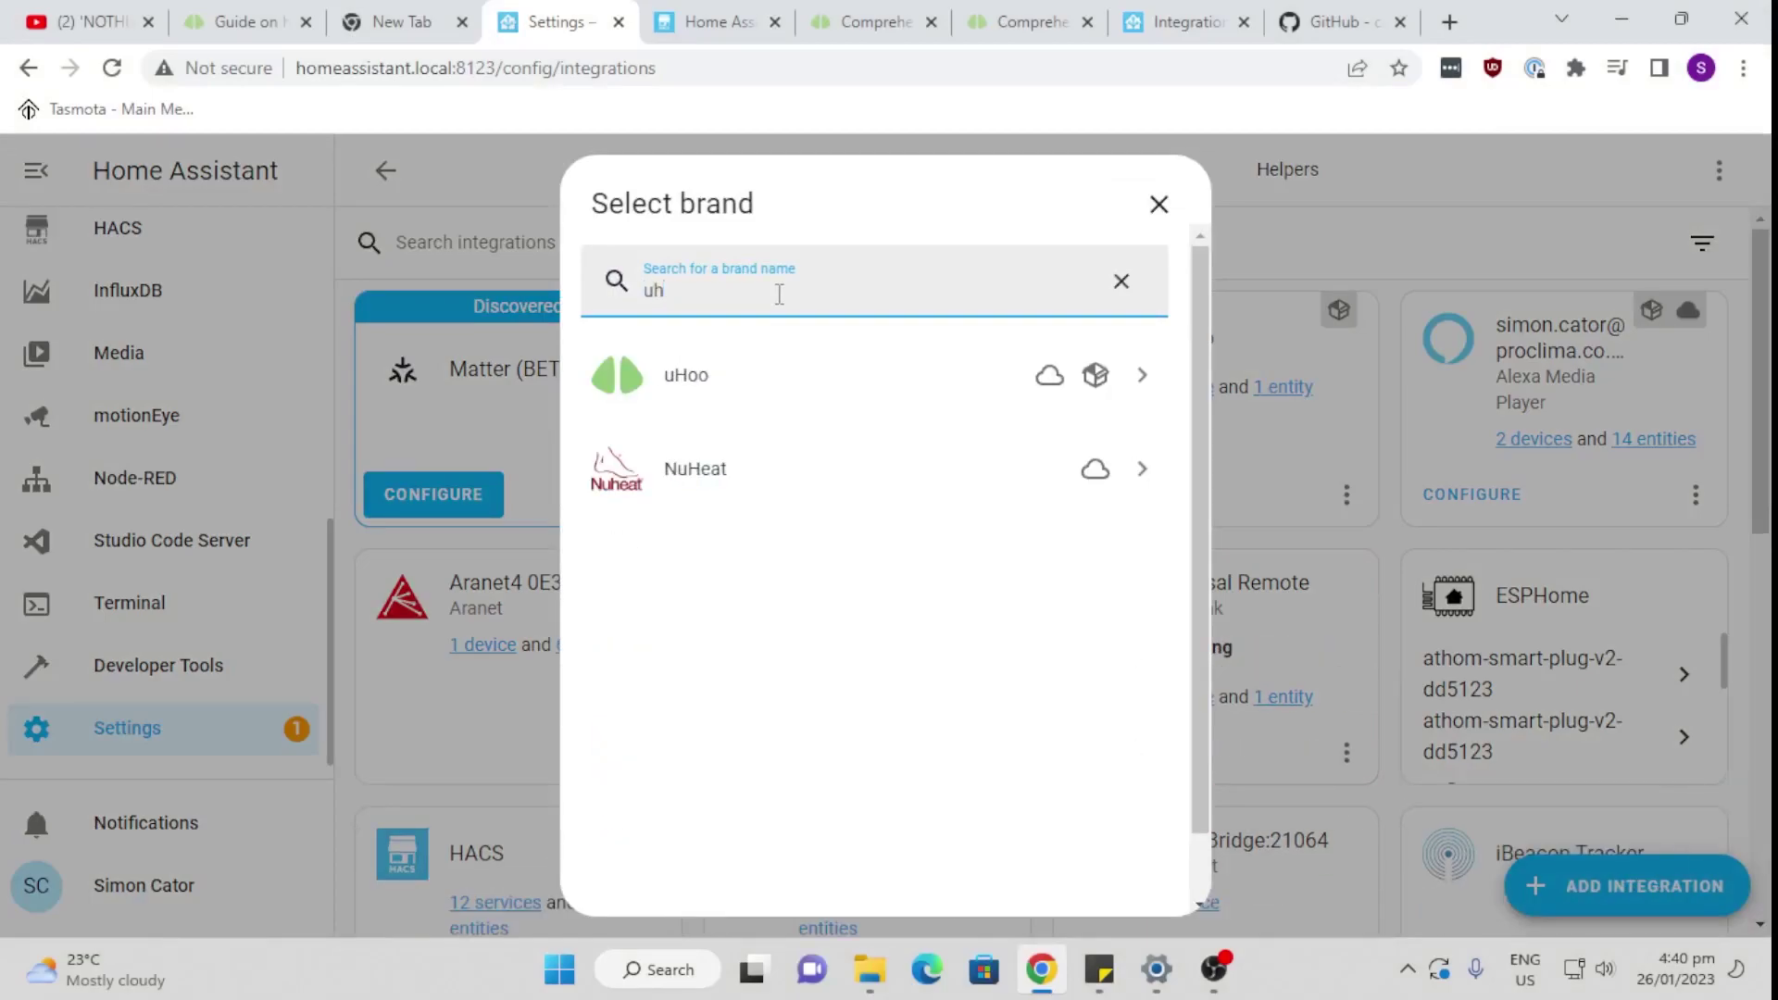
click(762, 391)
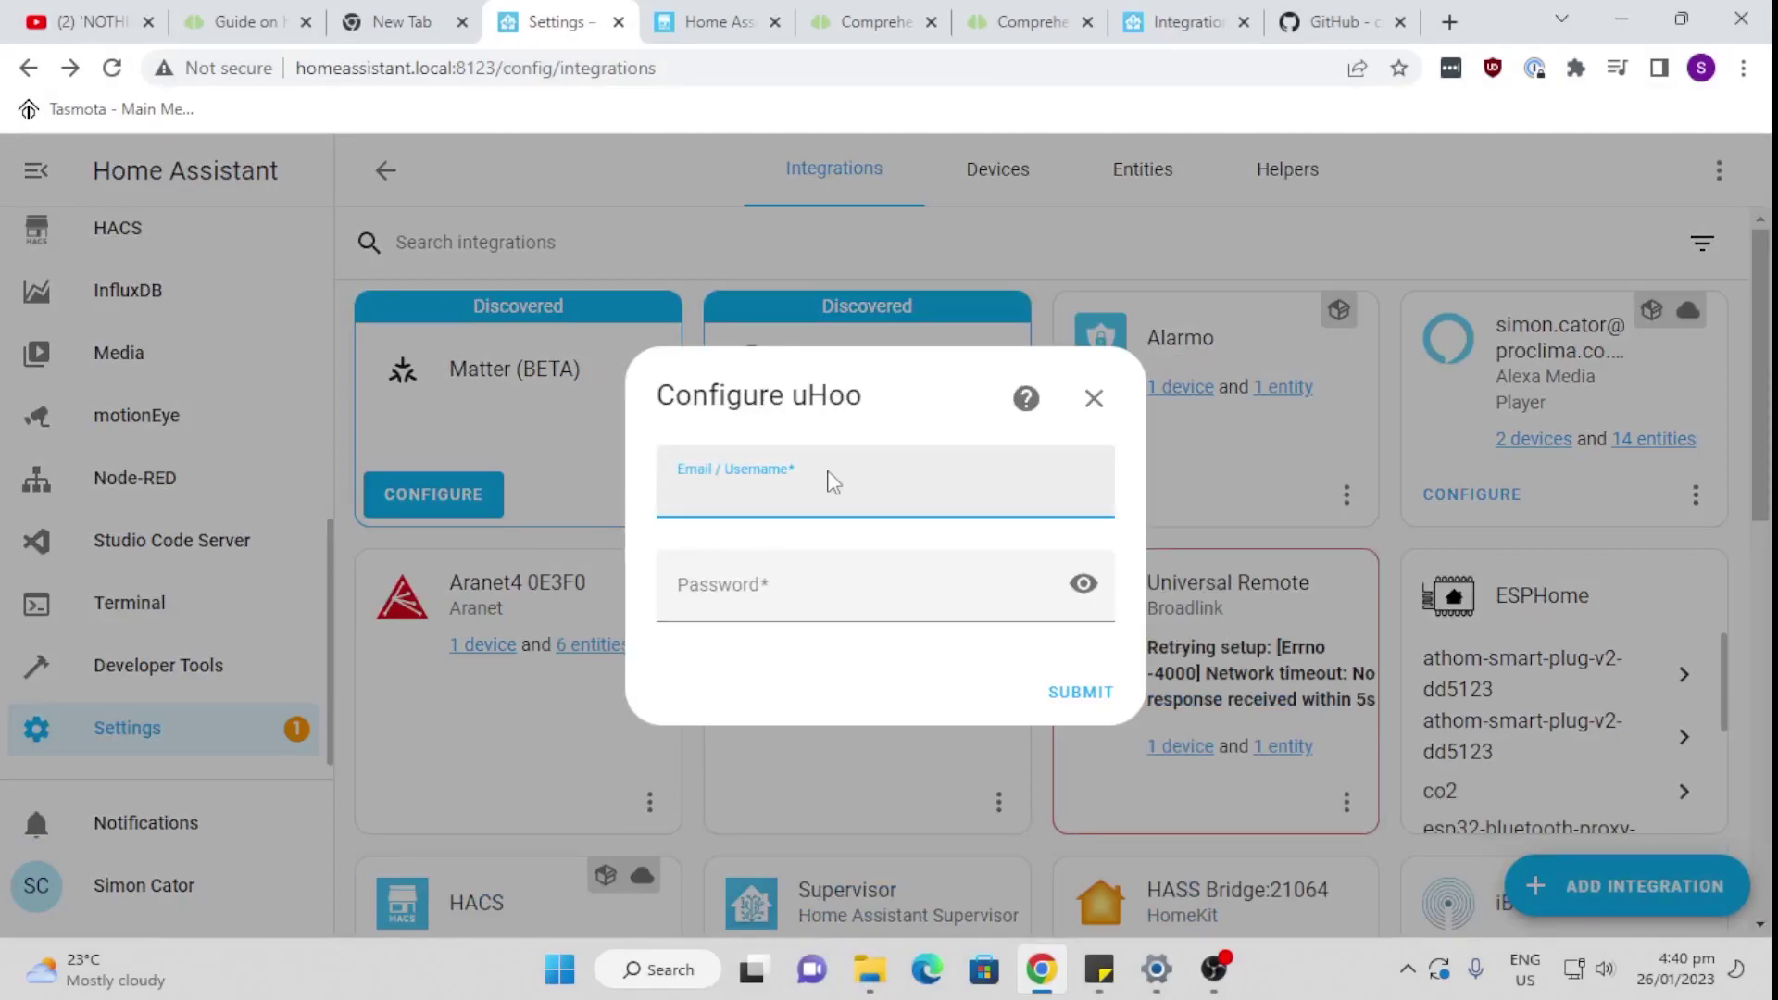
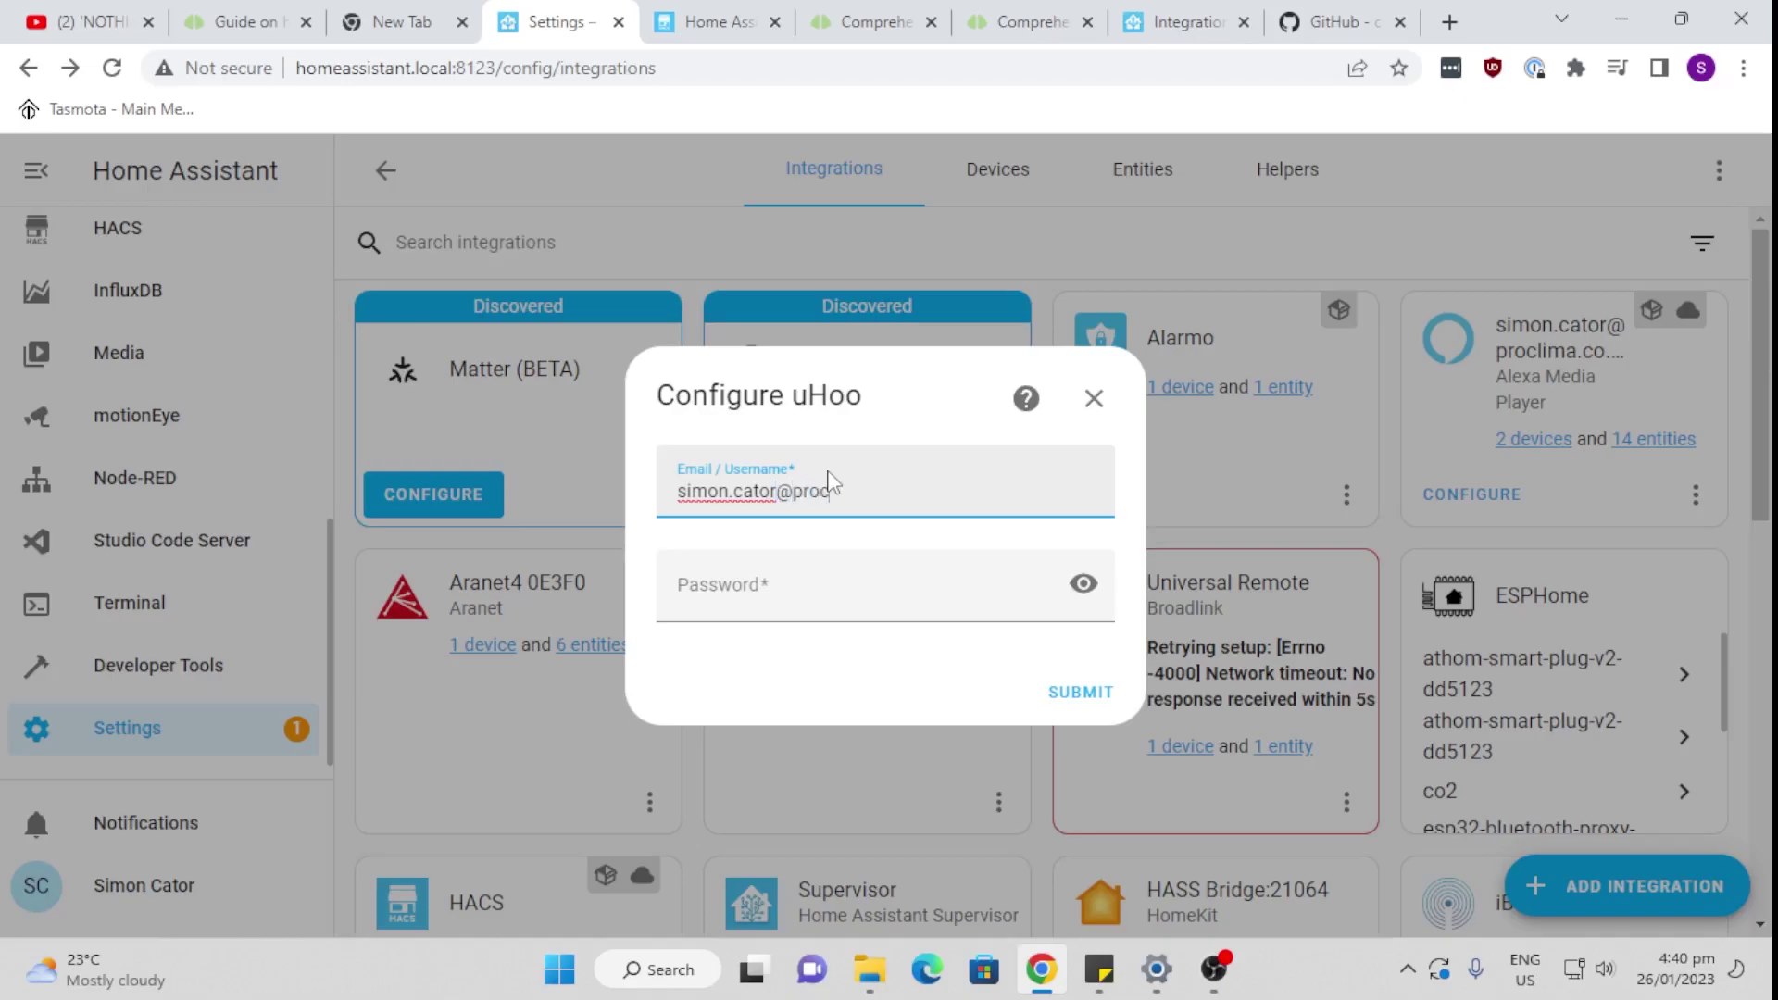
Step: Enter the uHoo account e-mail and password and submit them
click(796, 603)
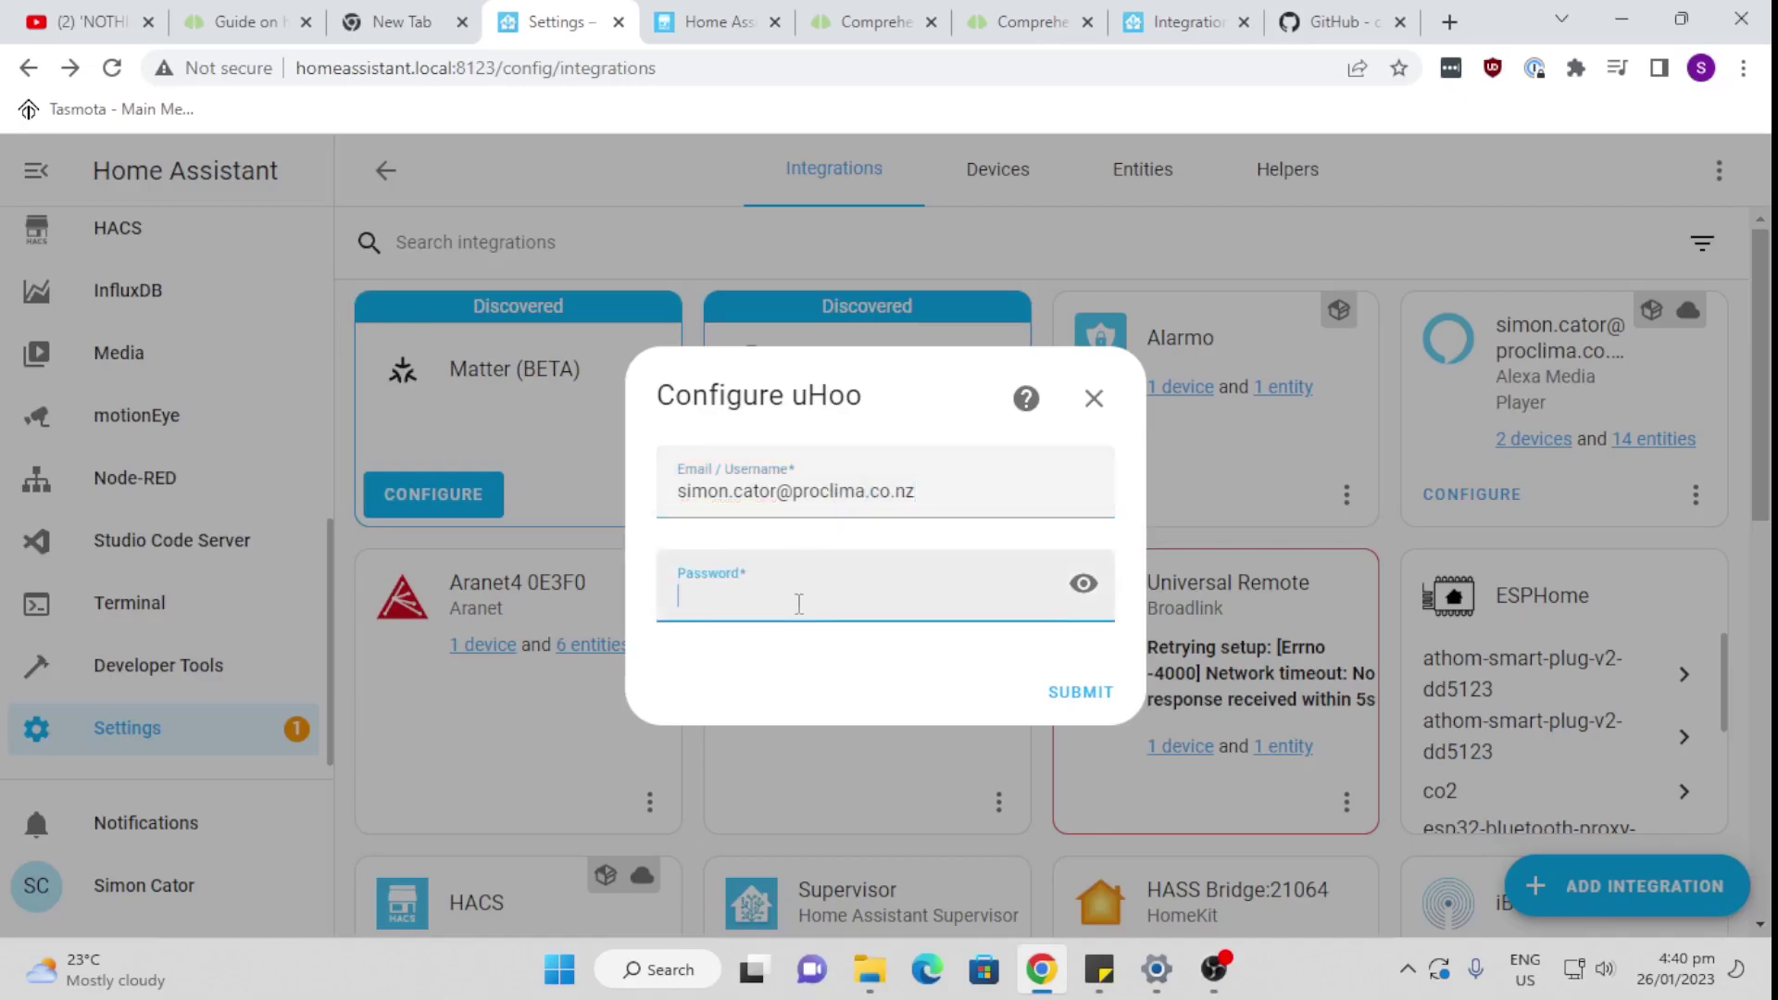
text(•••••••••••••••)
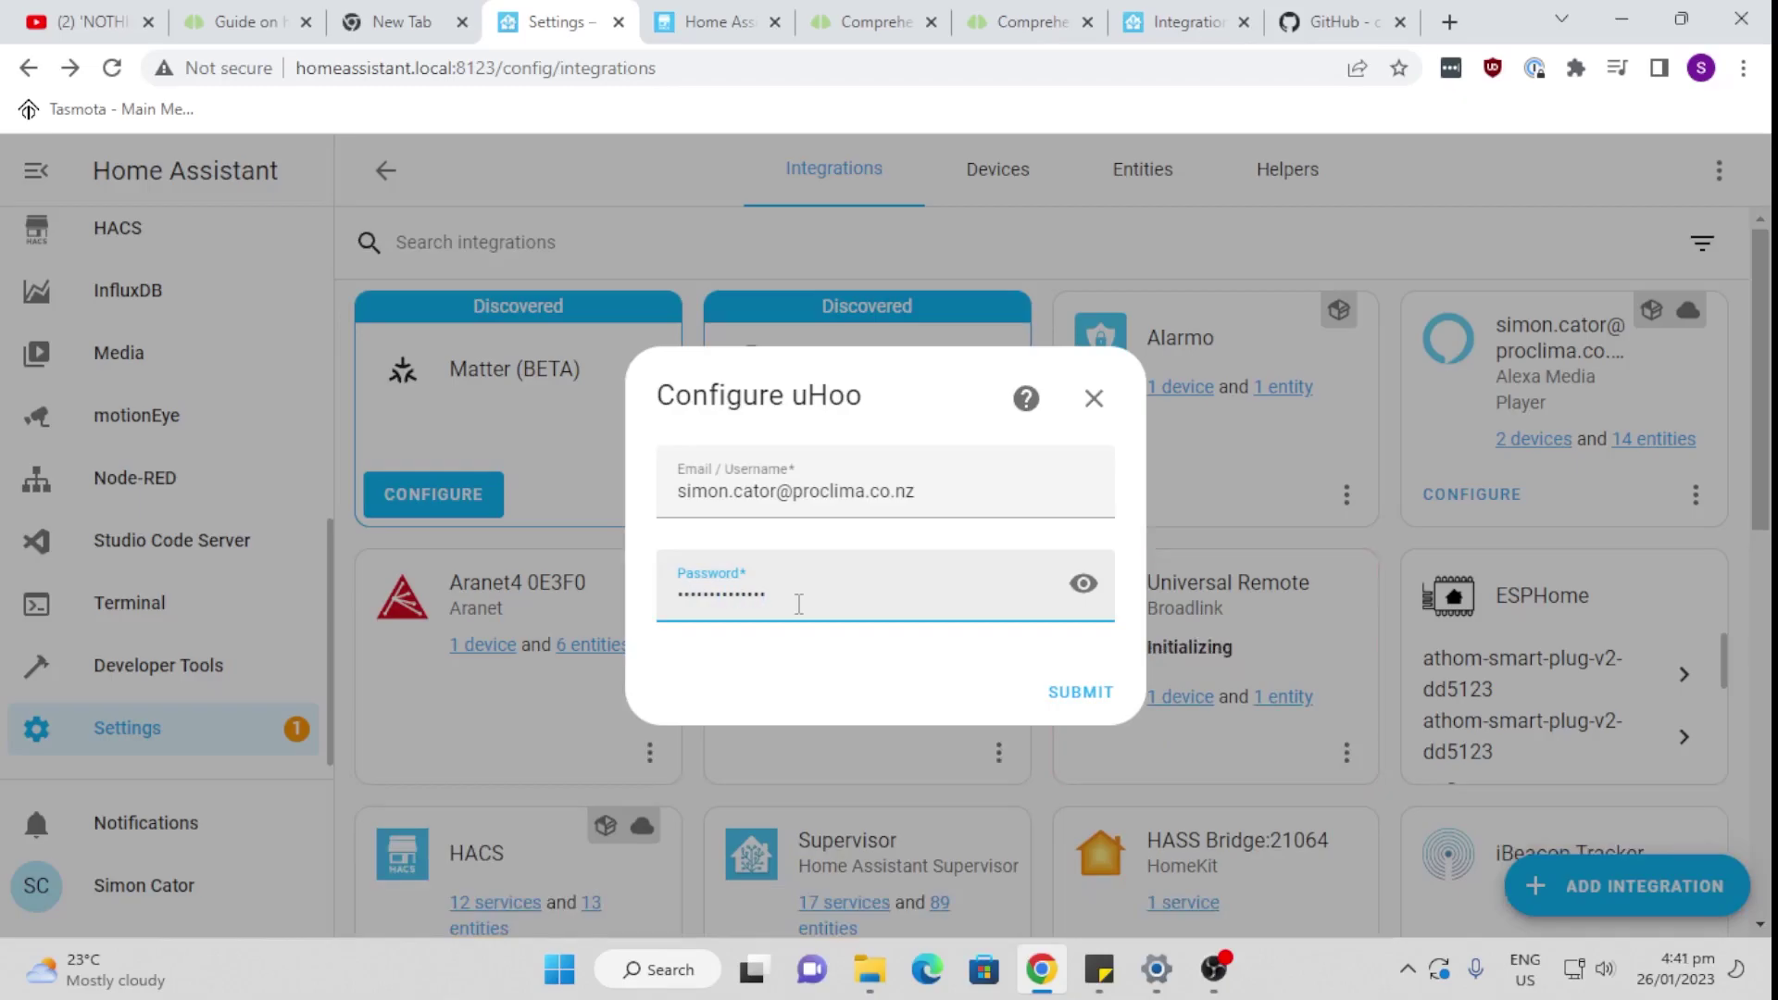
click(1074, 692)
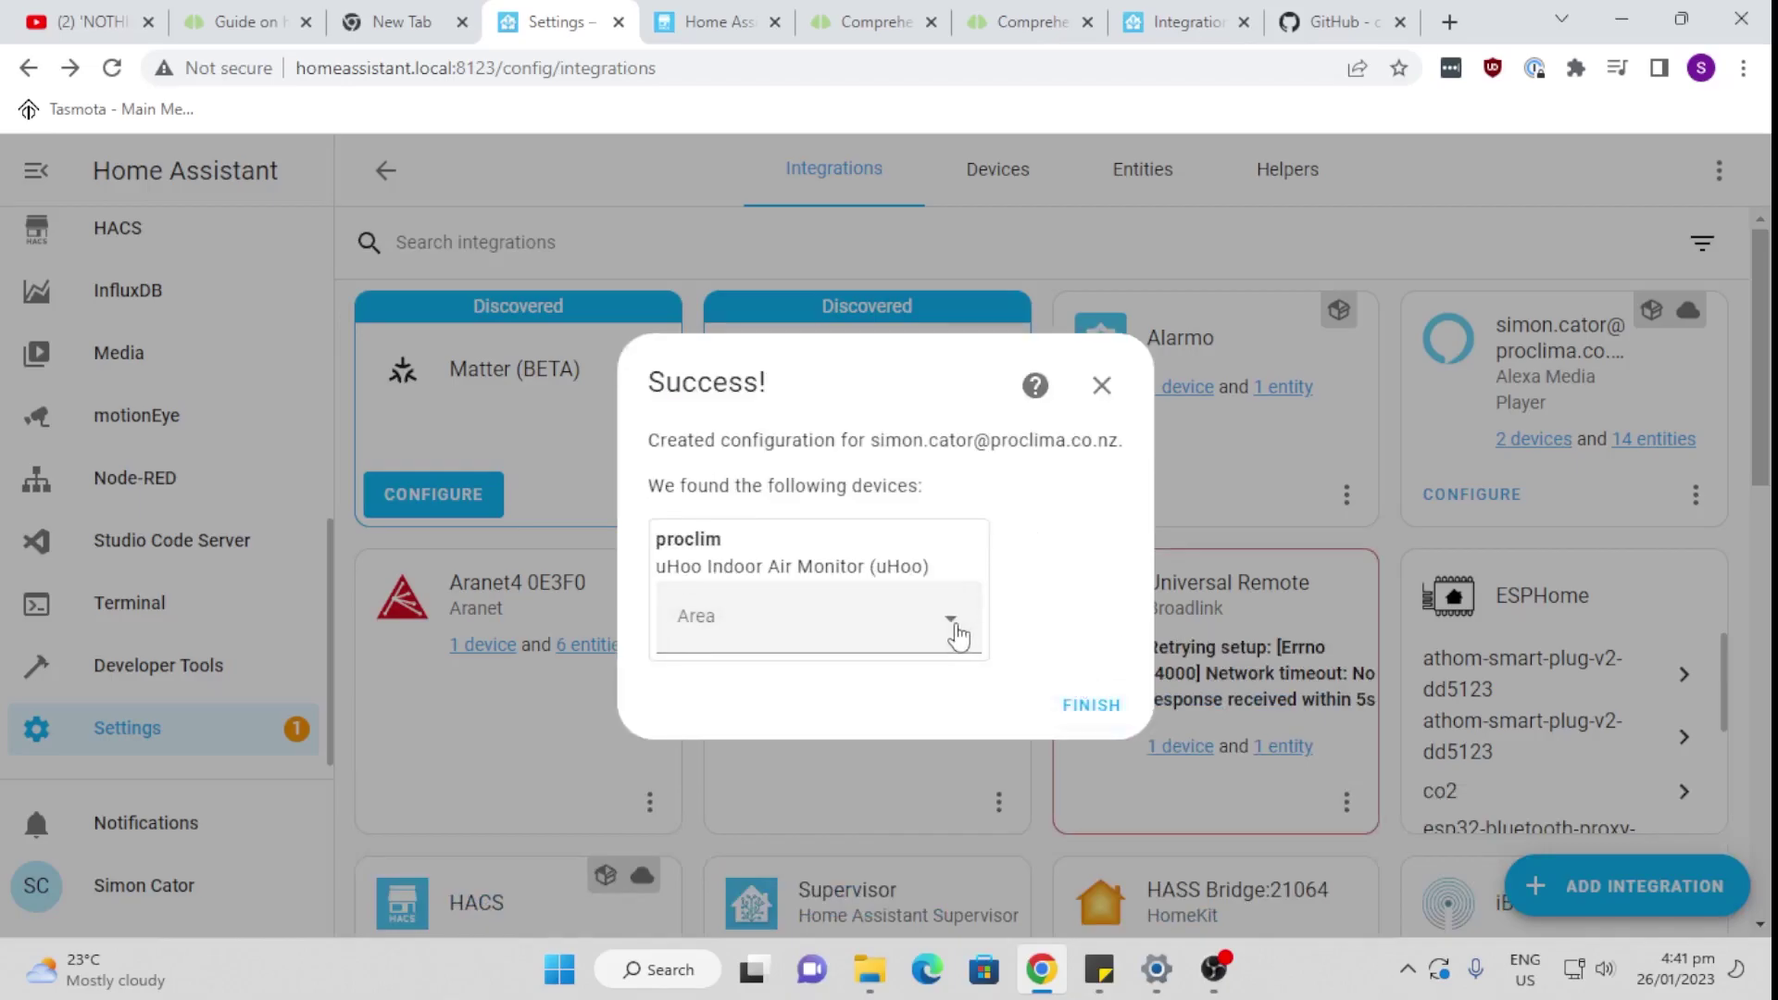
Step: Assign the discovered uHoo monitor to the Bedroom area and finish setup
click(956, 635)
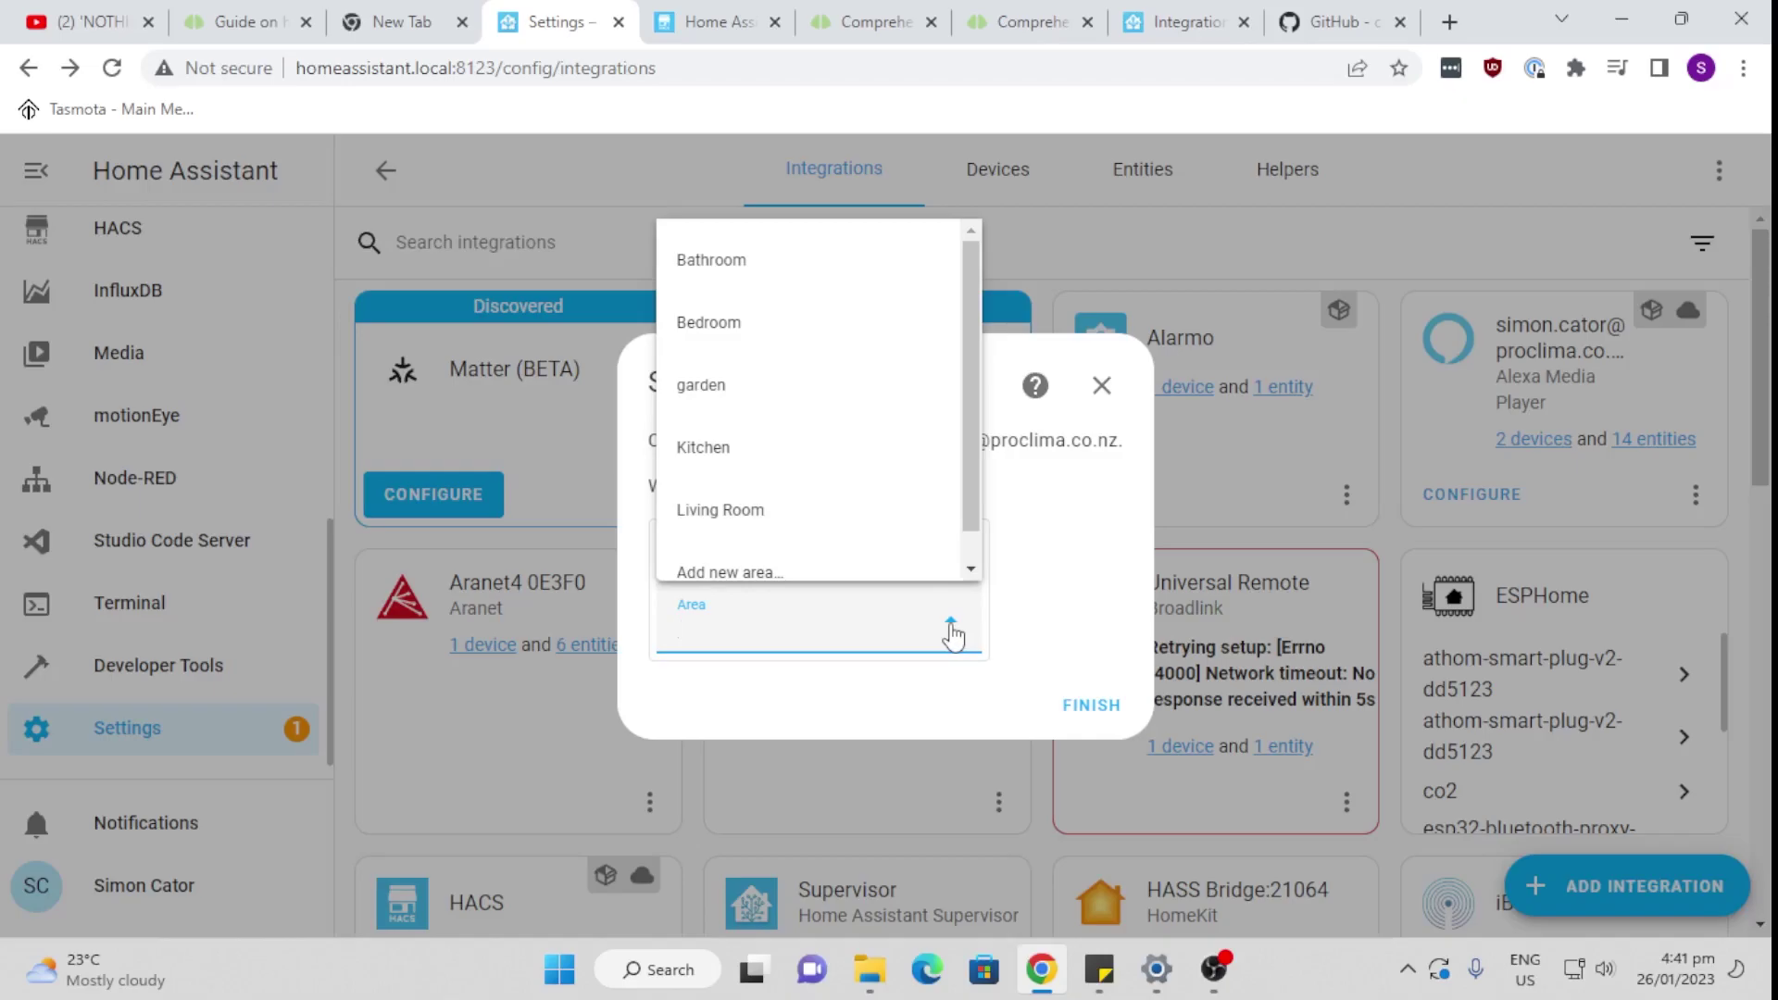
click(834, 331)
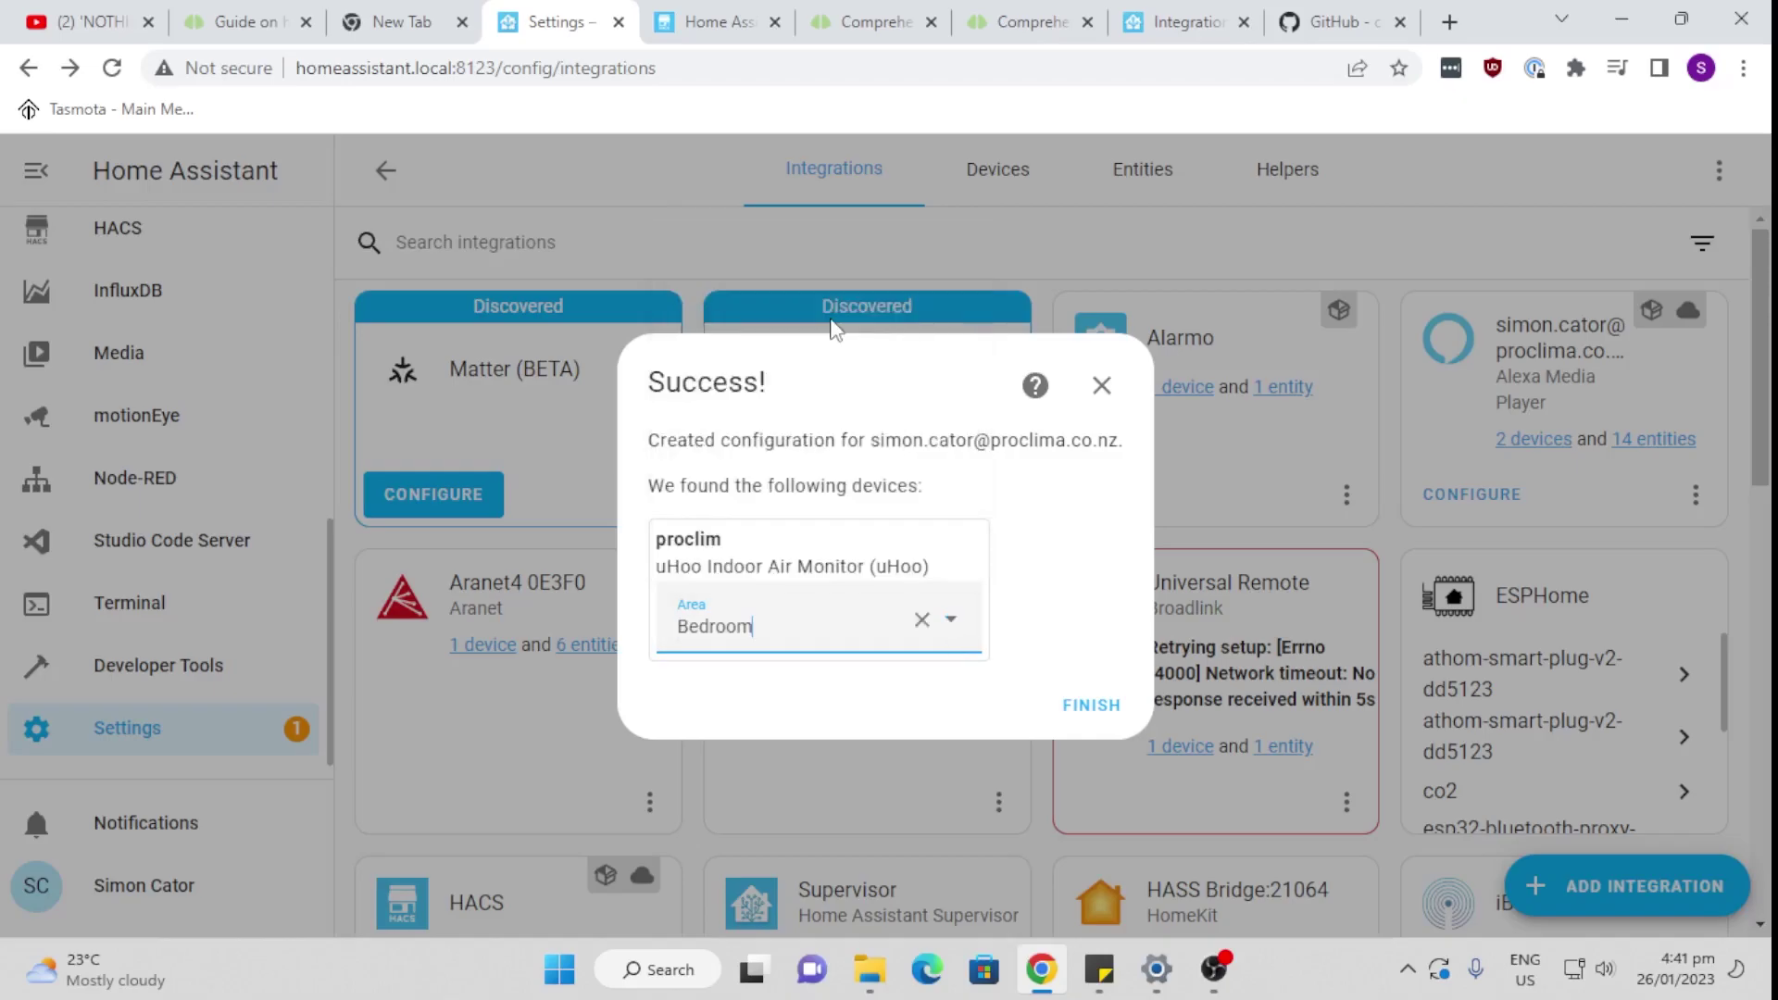
click(1089, 705)
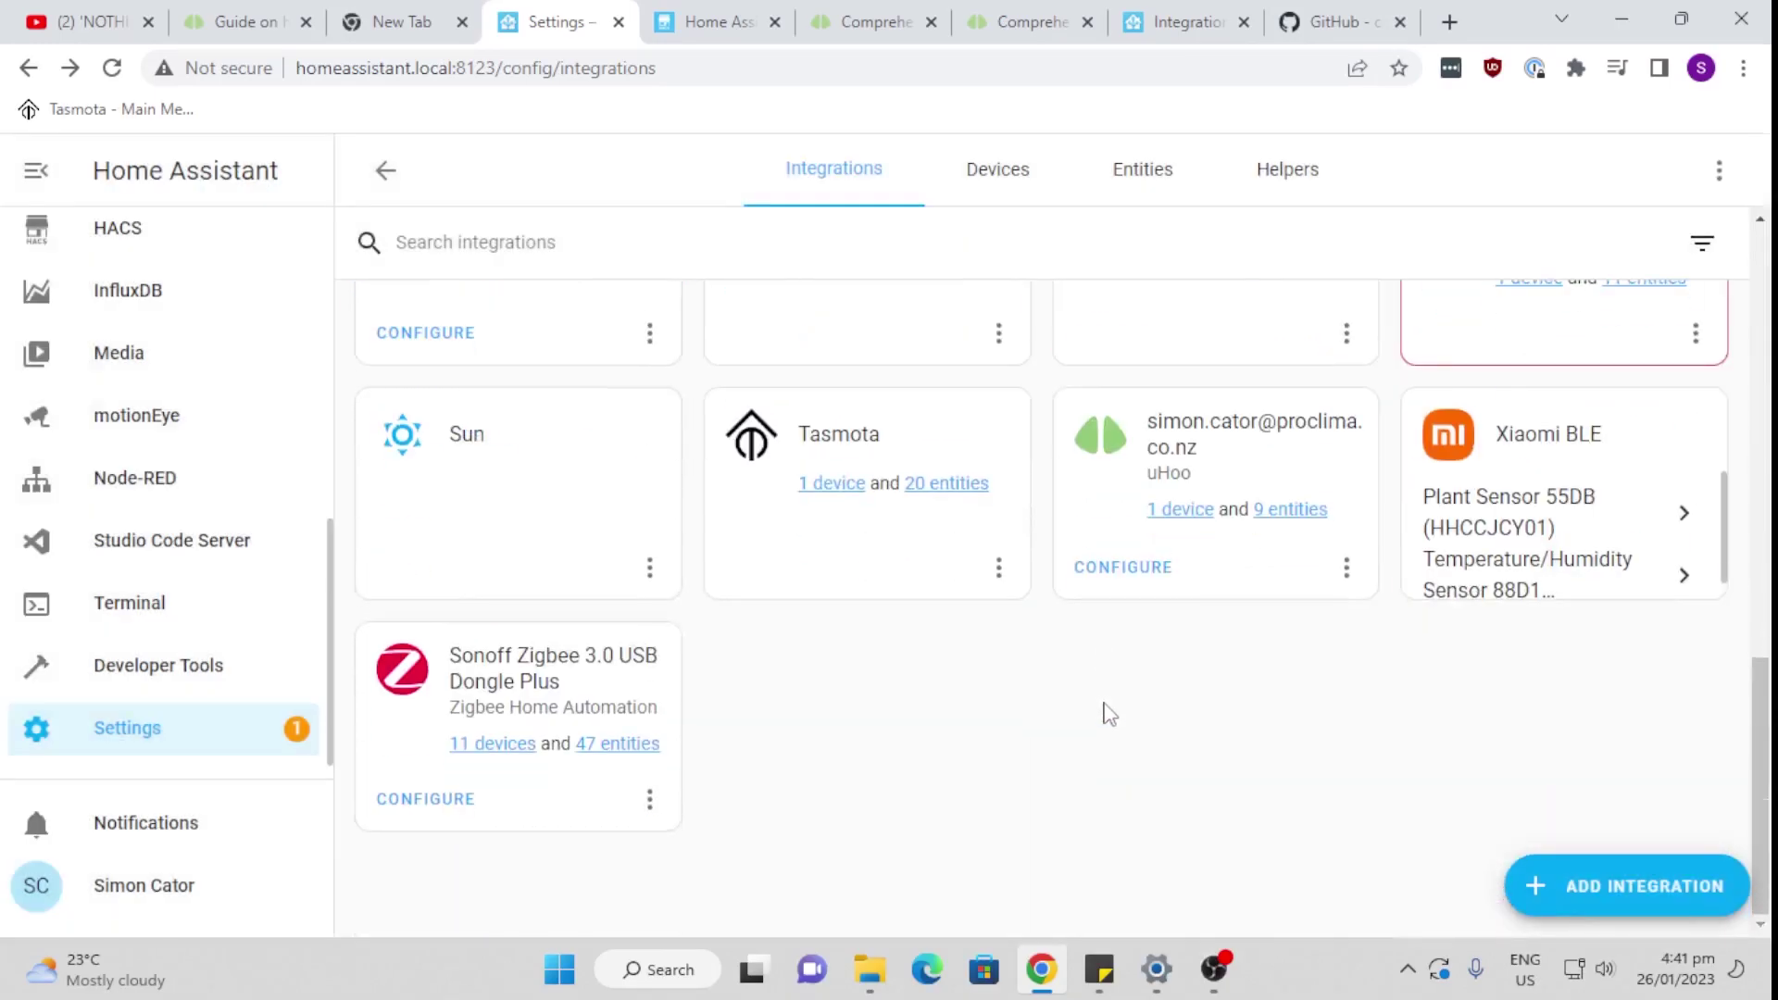
Step: Open the uHoo integration's single device to view its CO2, humidity and temperature sensors
click(1186, 511)
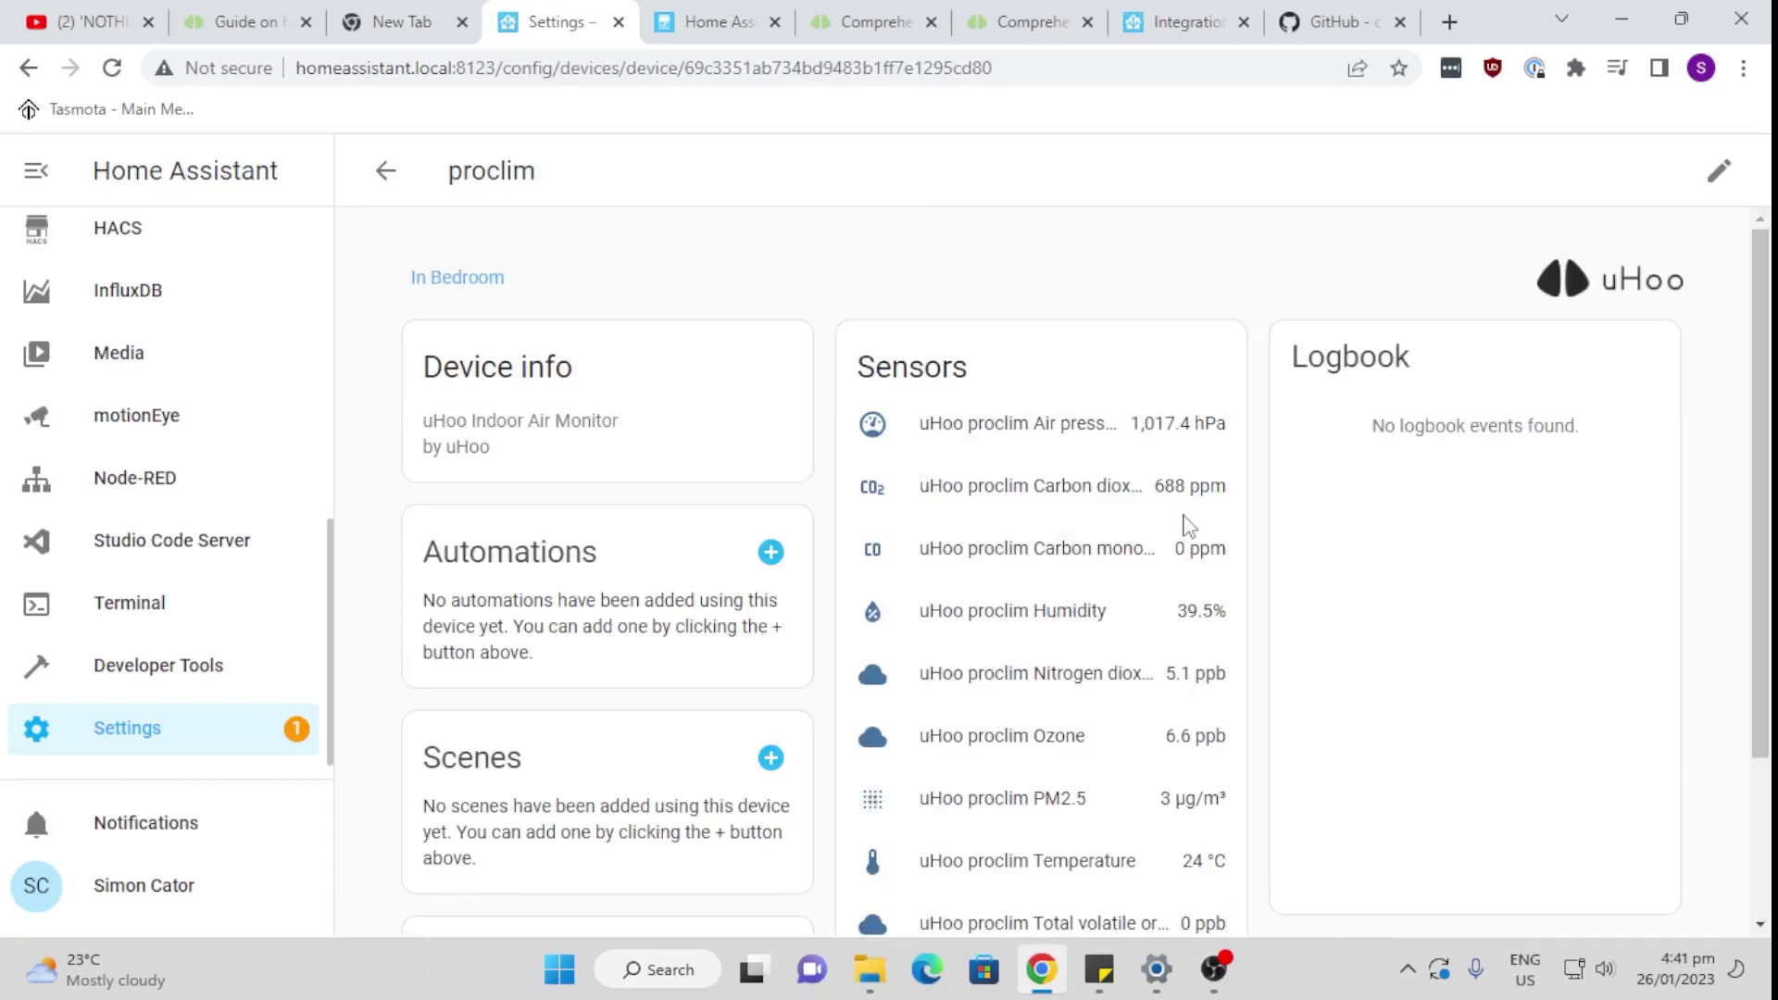
scroll(1183, 520, down, 3)
scroll(1178, 524, up, 2)
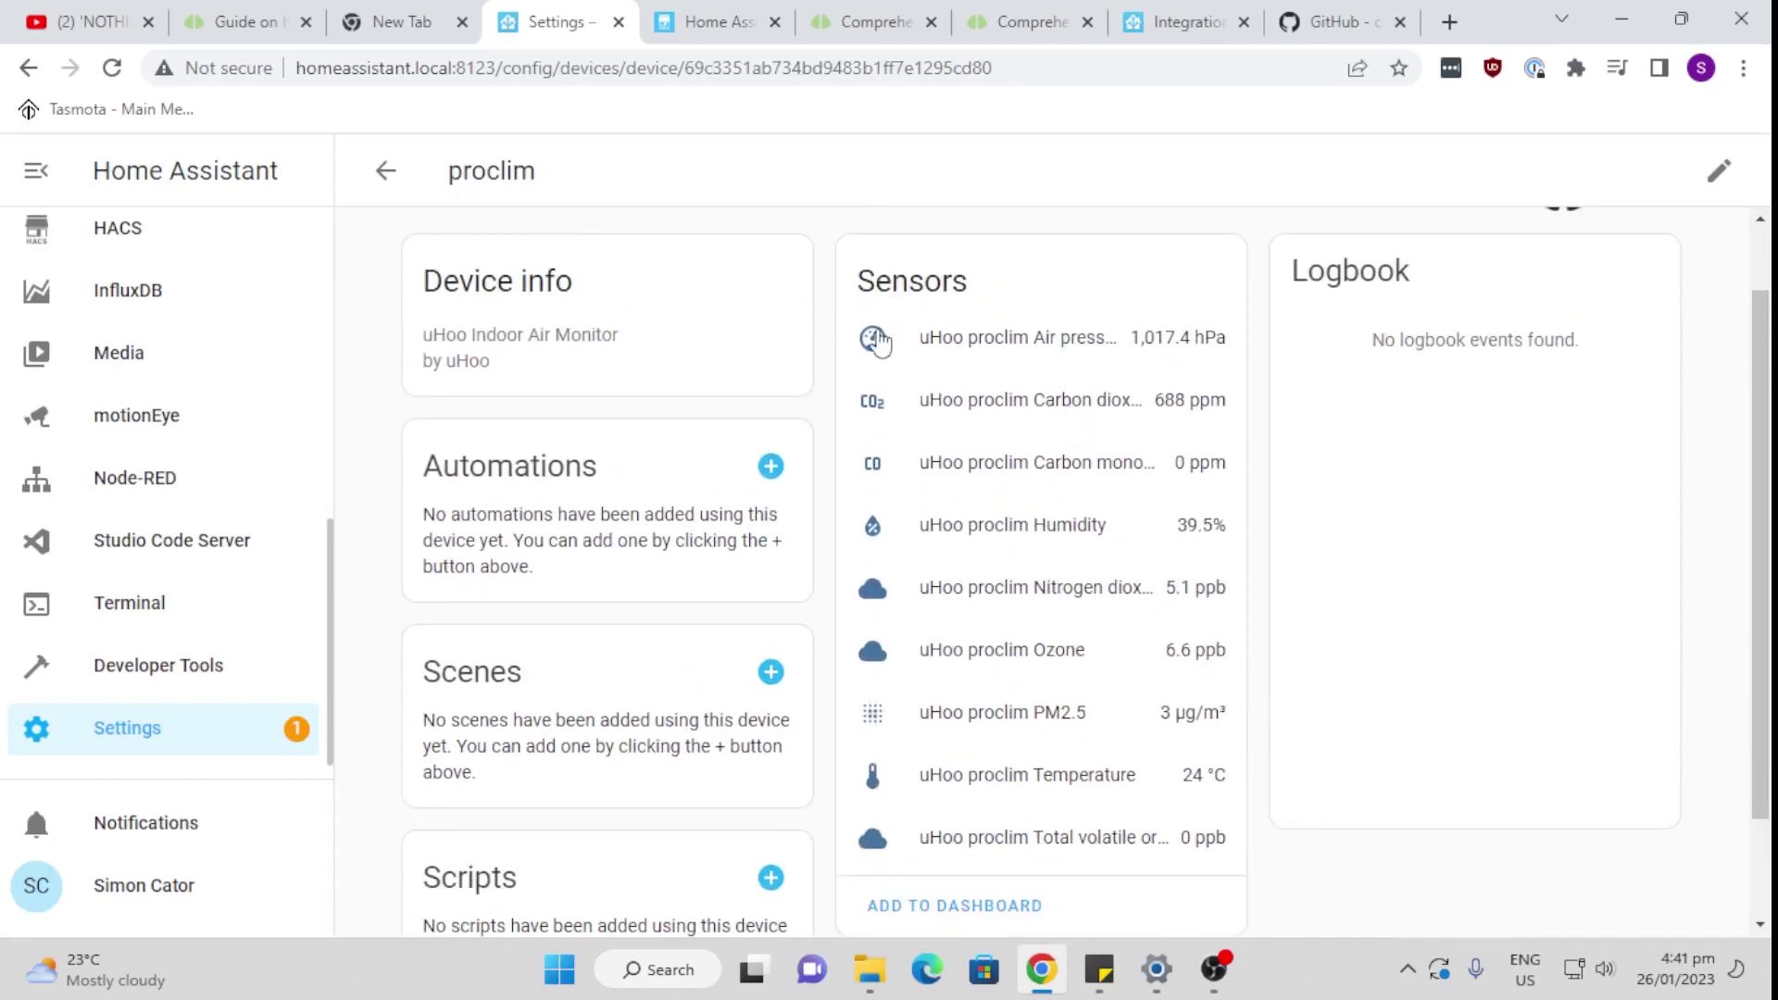